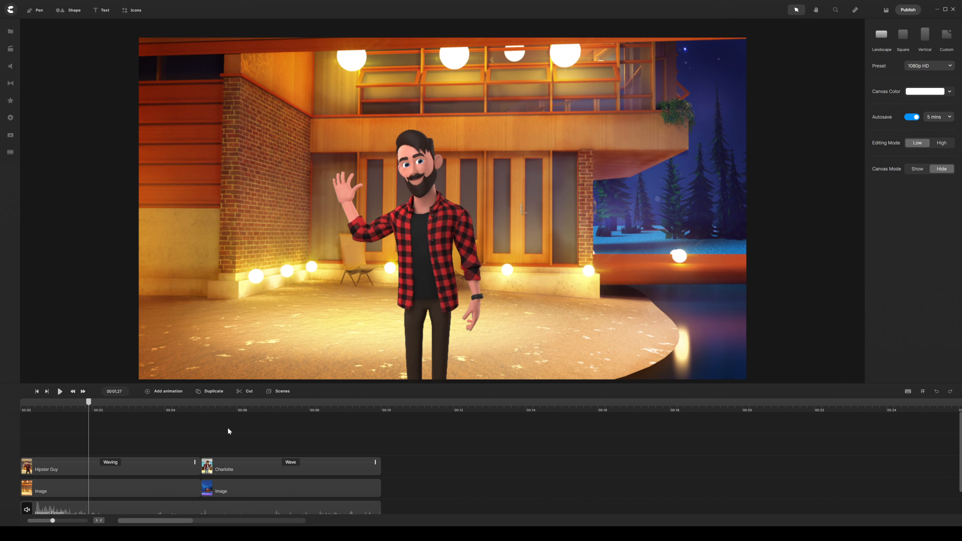
Examine the character, background image and audio clips of both scenes along the timeline.
scroll(149, 442, "down", 1)
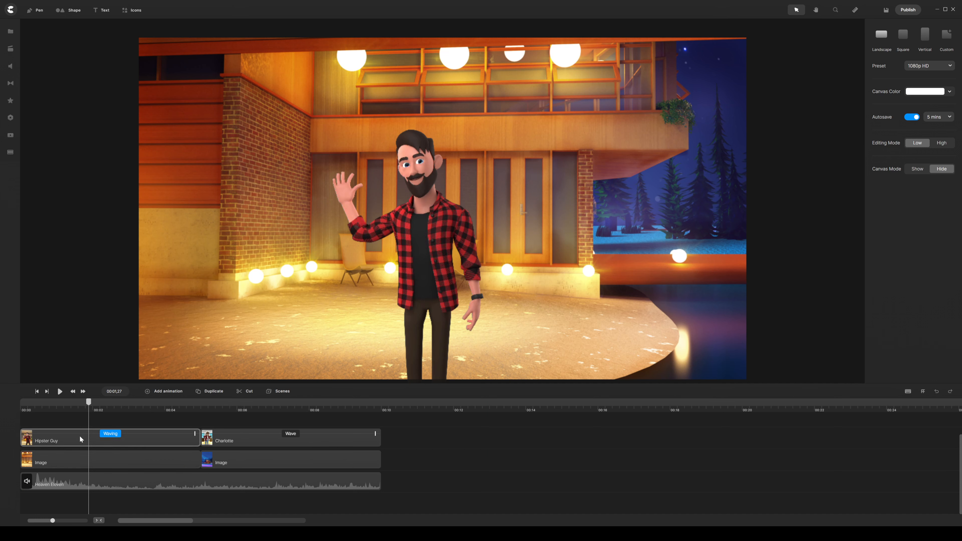
left_click(91, 461)
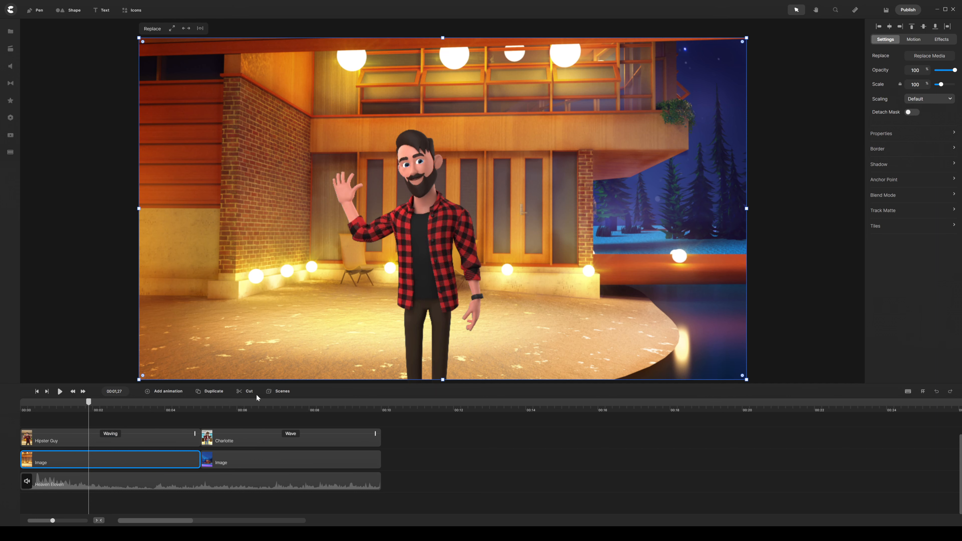
left_click(416, 249)
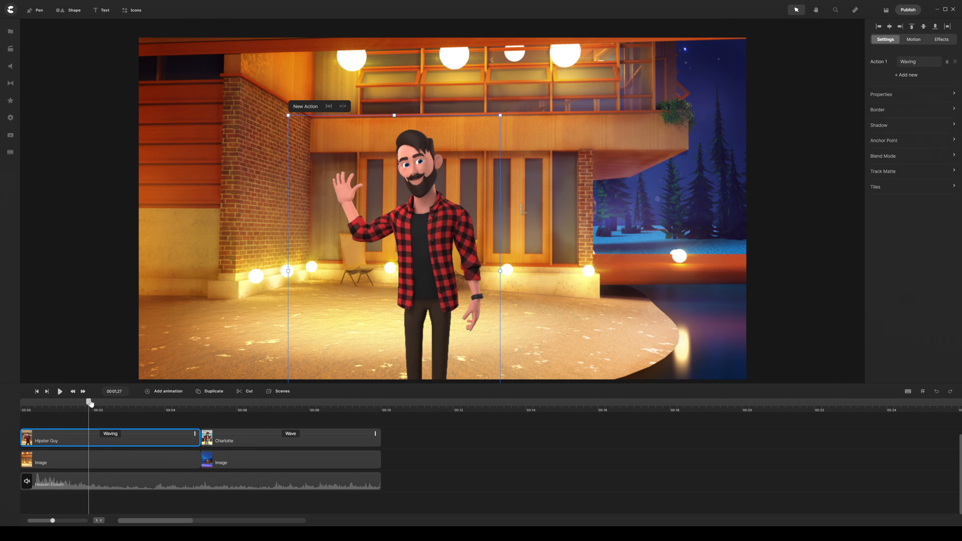
left_click_drag(90, 403, 245, 402)
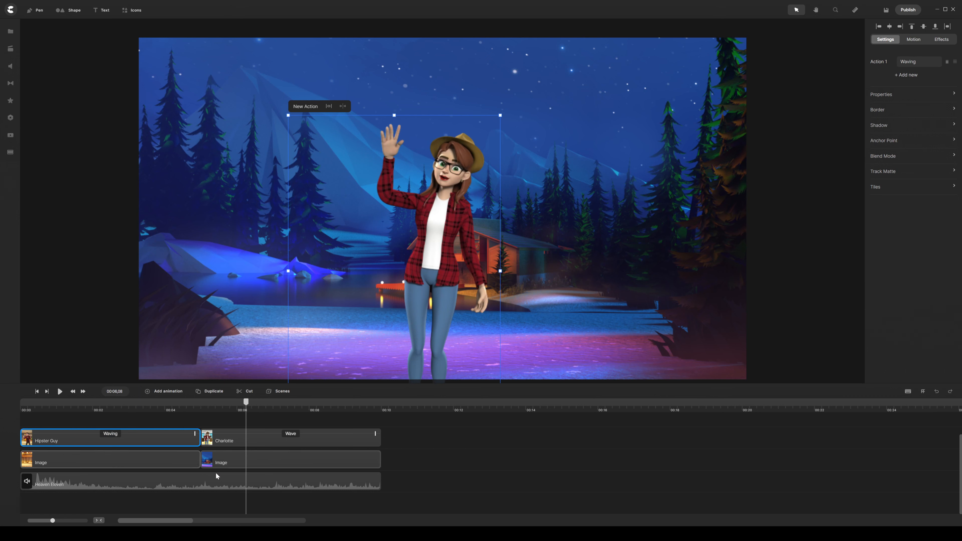
left_click(218, 498)
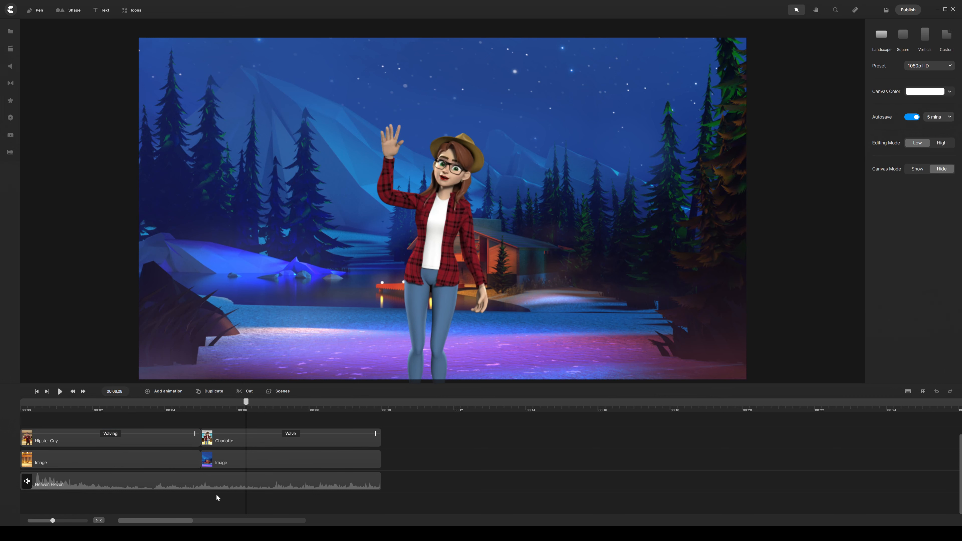
left_click(206, 483)
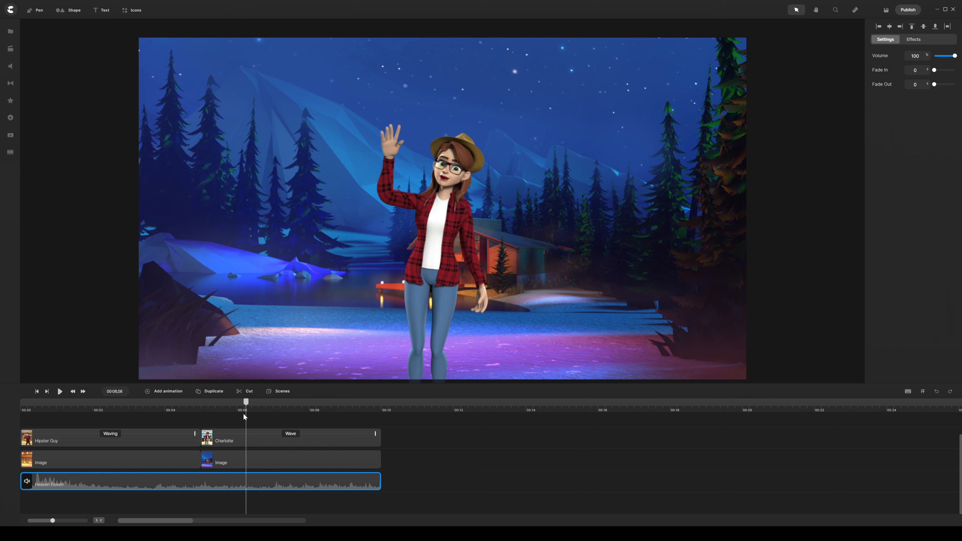
key("ctrl+s")
left_click(95, 409)
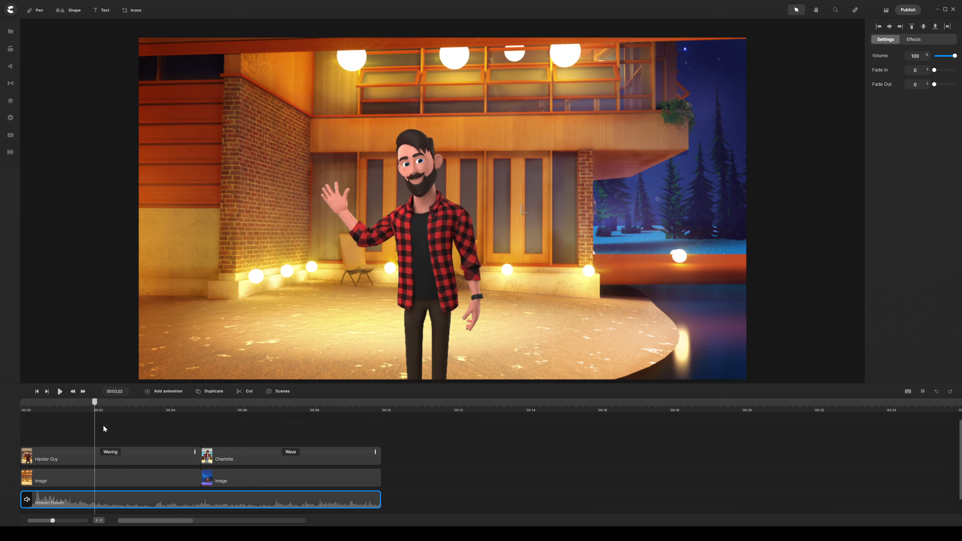
left_click(115, 433)
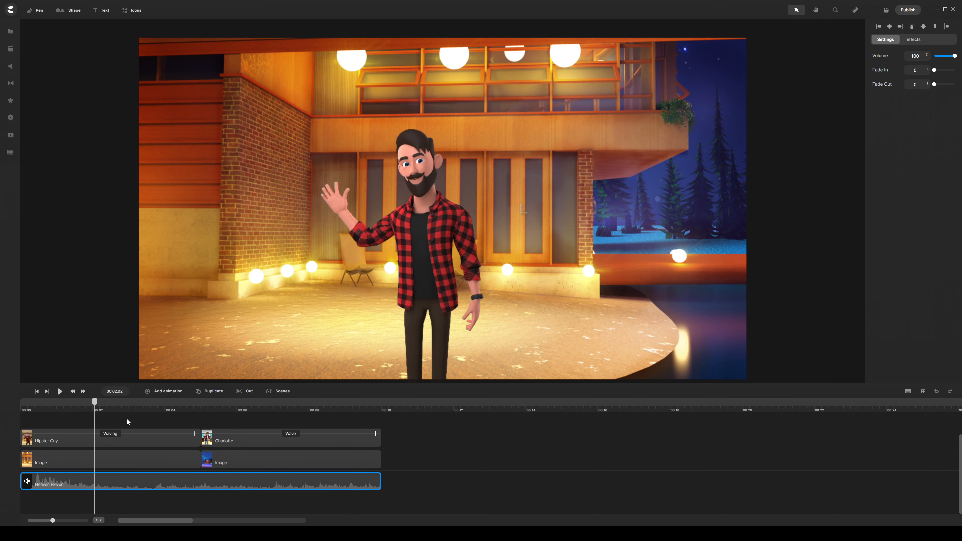
Group the Hipster Guy character clip with the background image clip beneath it.
left_click_drag(126, 418, 130, 457)
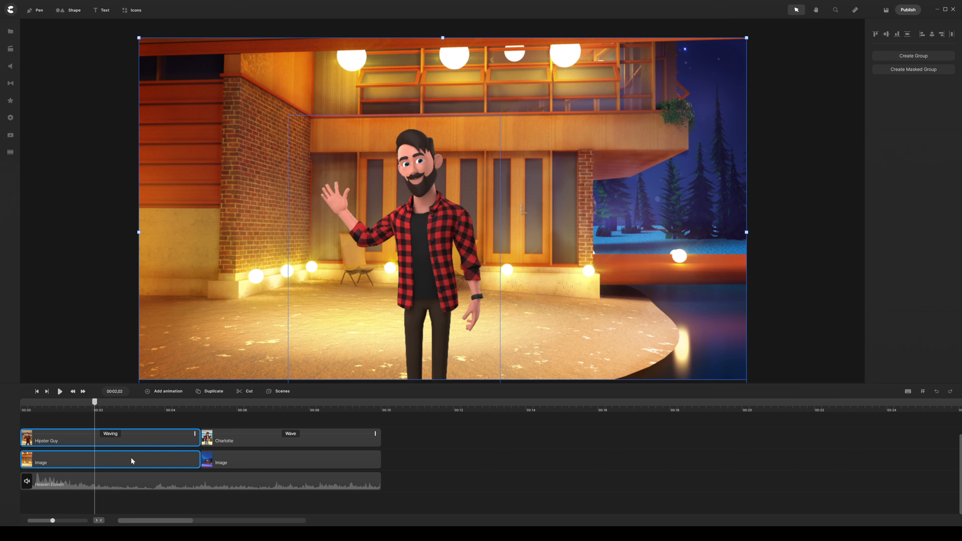
right_click(130, 458)
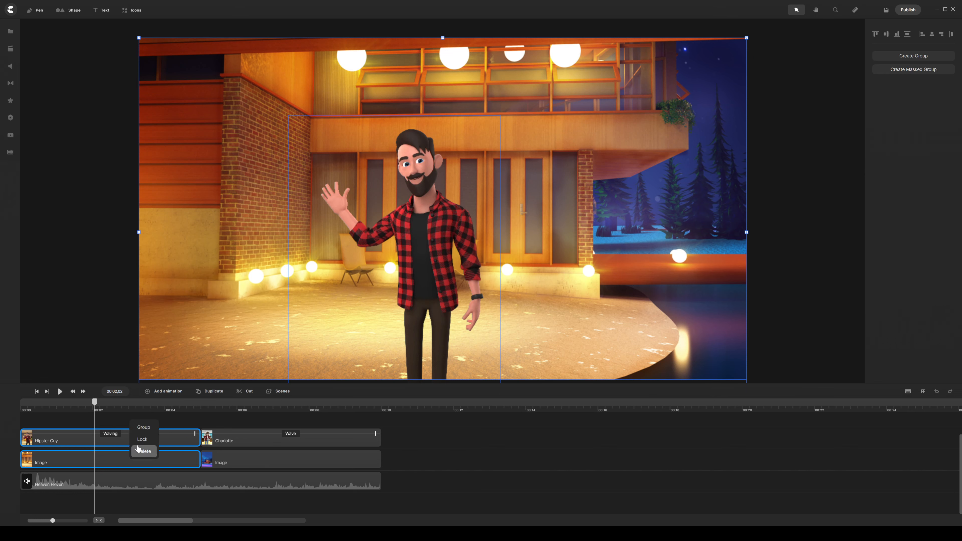
left_click(148, 431)
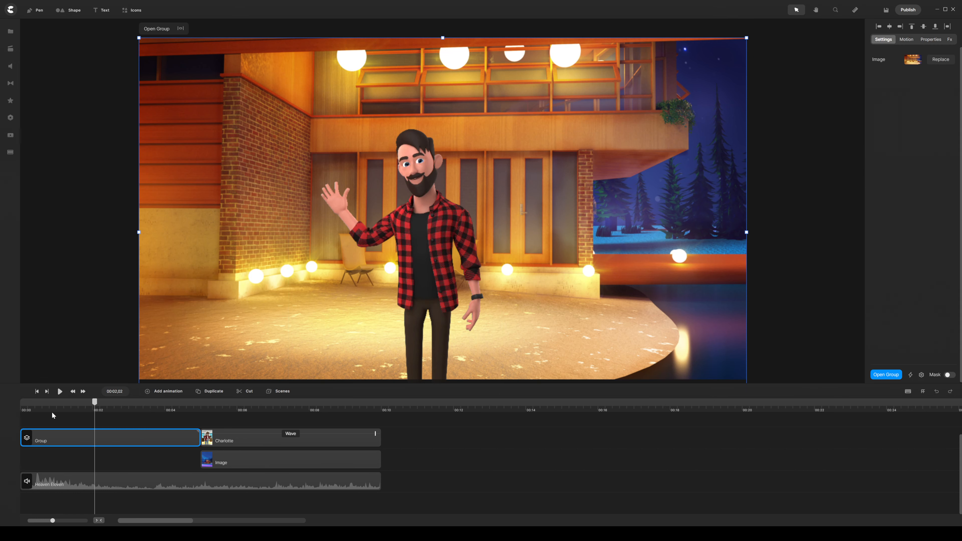
Play the grouped first scene on the main timeline from near its start.
left_click(46, 416)
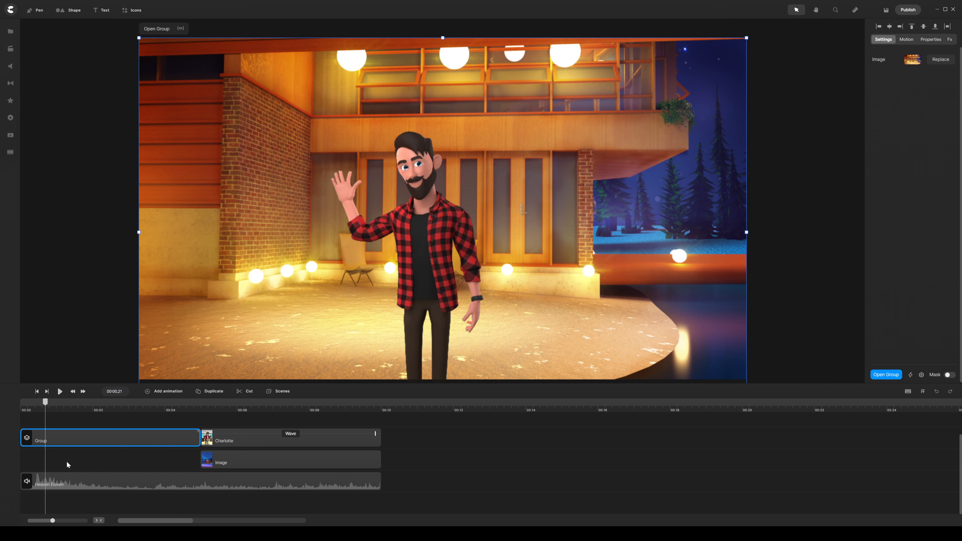
key("space")
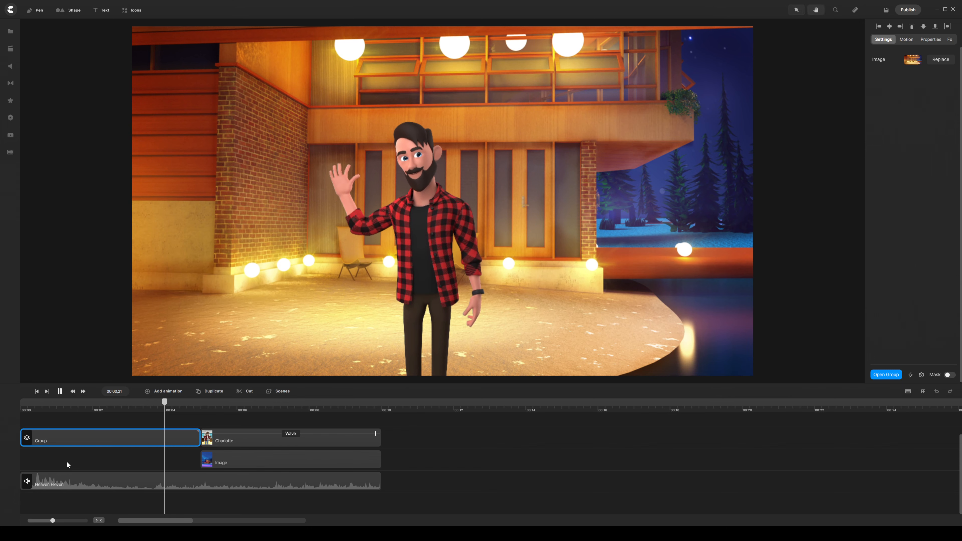
key("space")
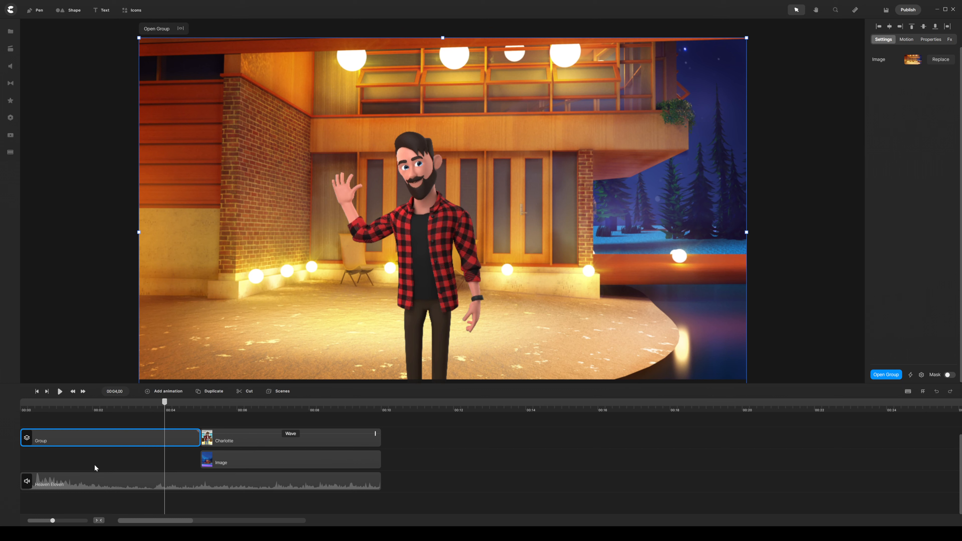
Open the first scene's group, play its contents from the beginning and return to the main timeline.
double_click(128, 436)
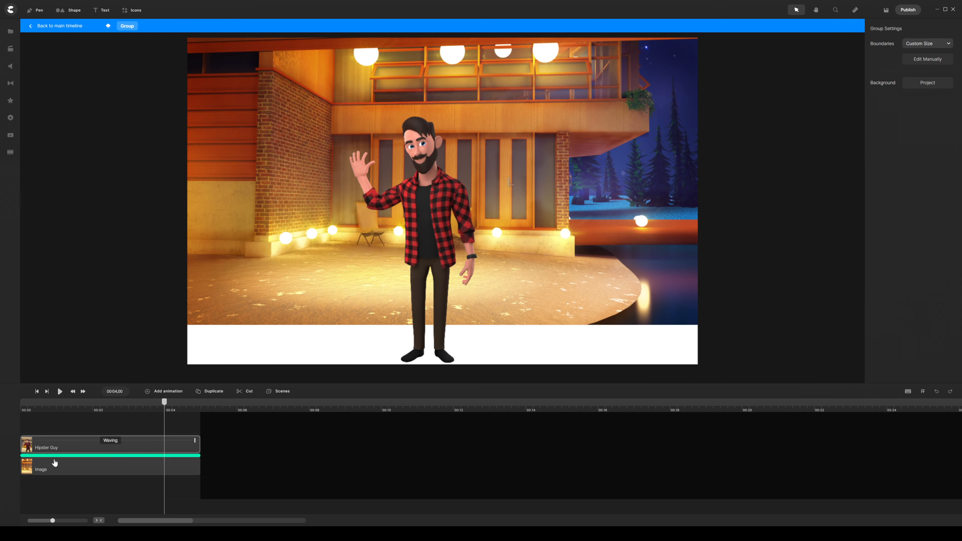
left_click(38, 395)
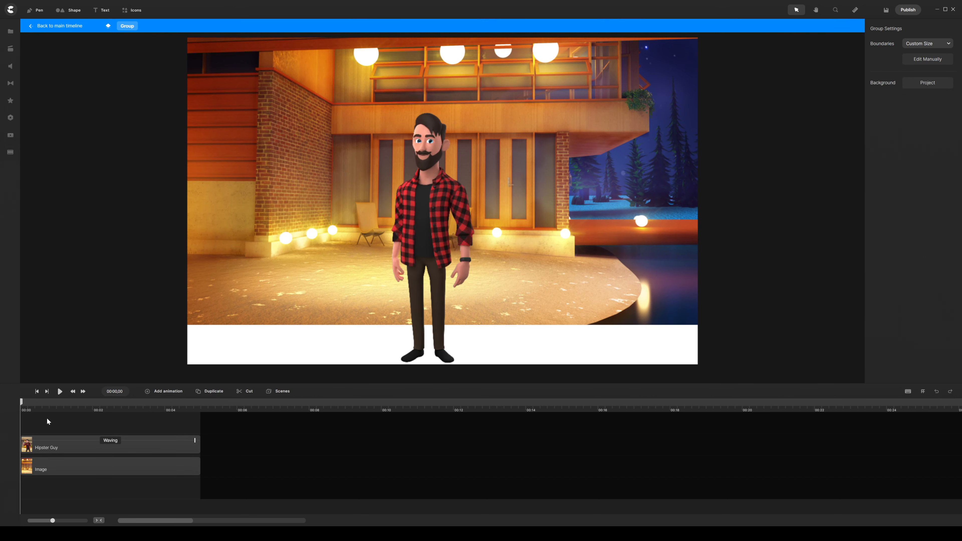
key("space")
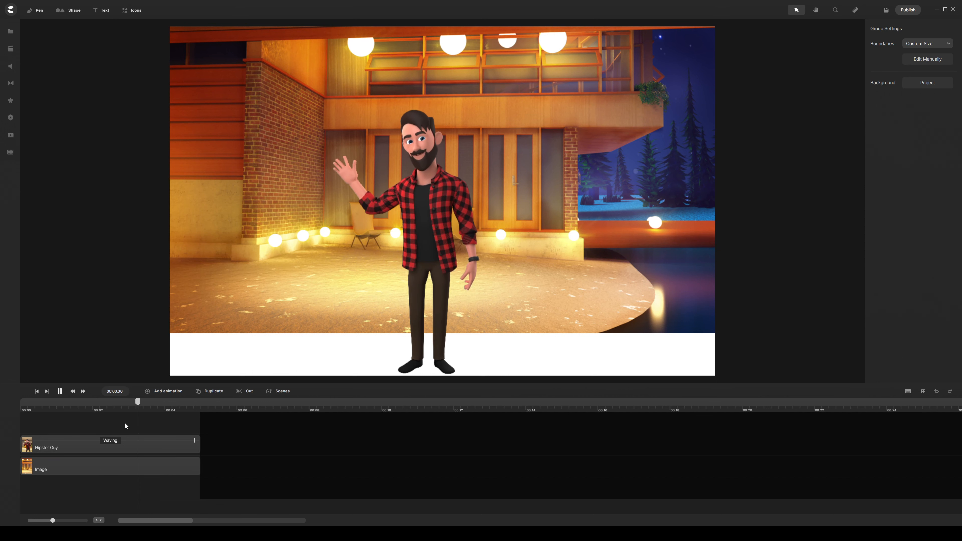
key("space")
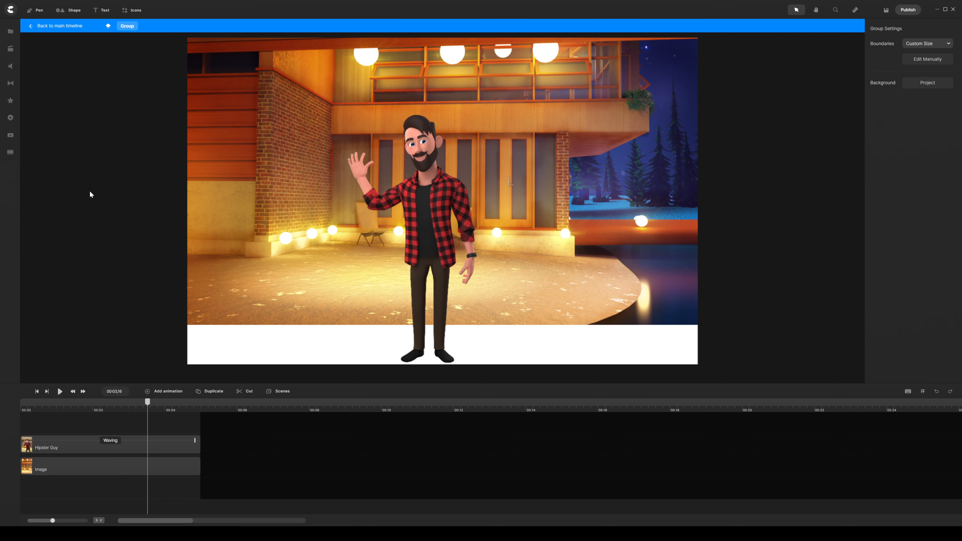
left_click(67, 26)
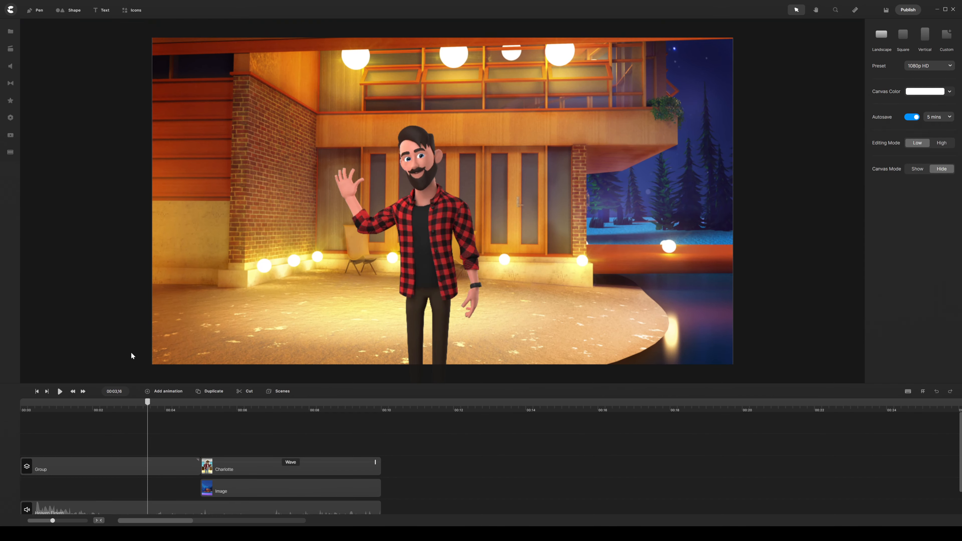
Ungroup the first scene into its separate character and background image clips.
right_click(127, 464)
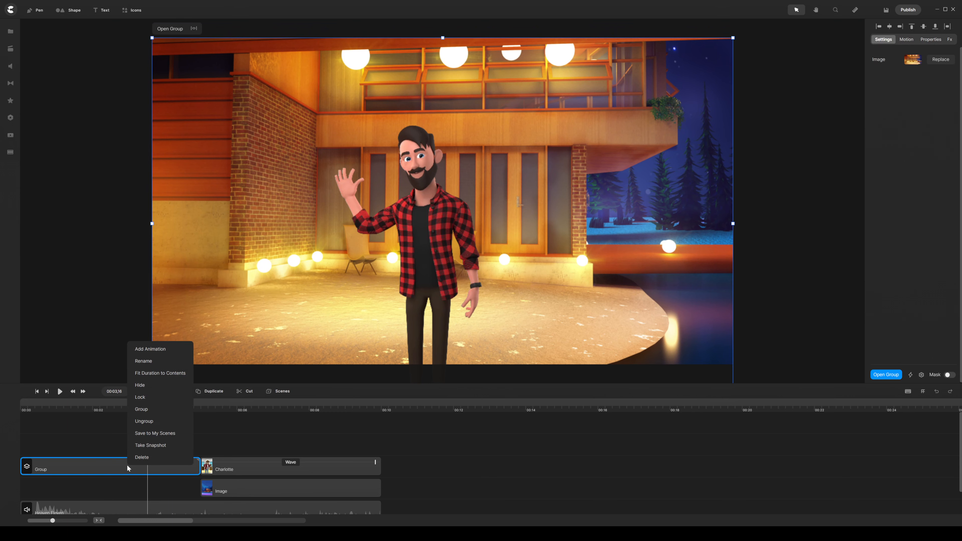
left_click(149, 424)
left_click_drag(150, 436, 157, 464)
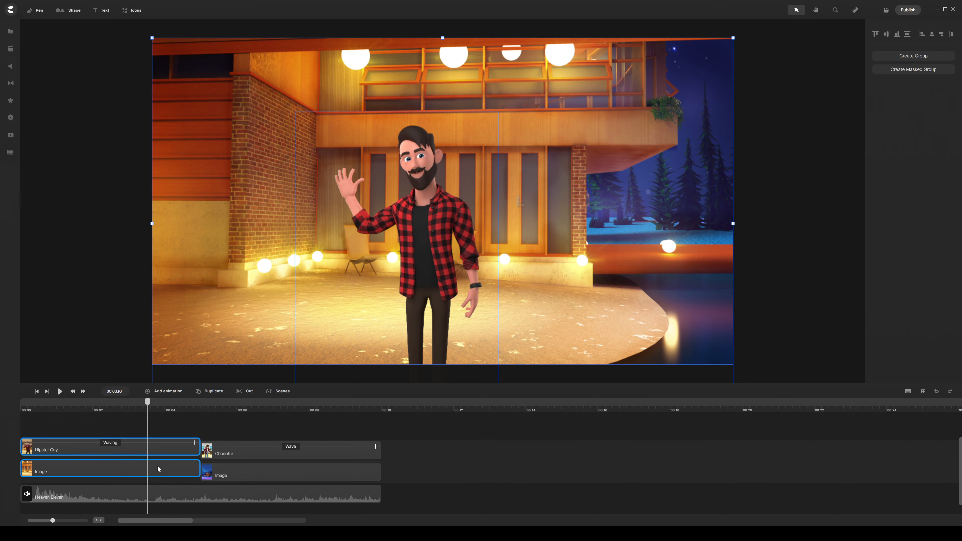
left_click(167, 433)
Split the Heaven Eleven audio clip at 00:05, where the second scene begins.
left_click(187, 490)
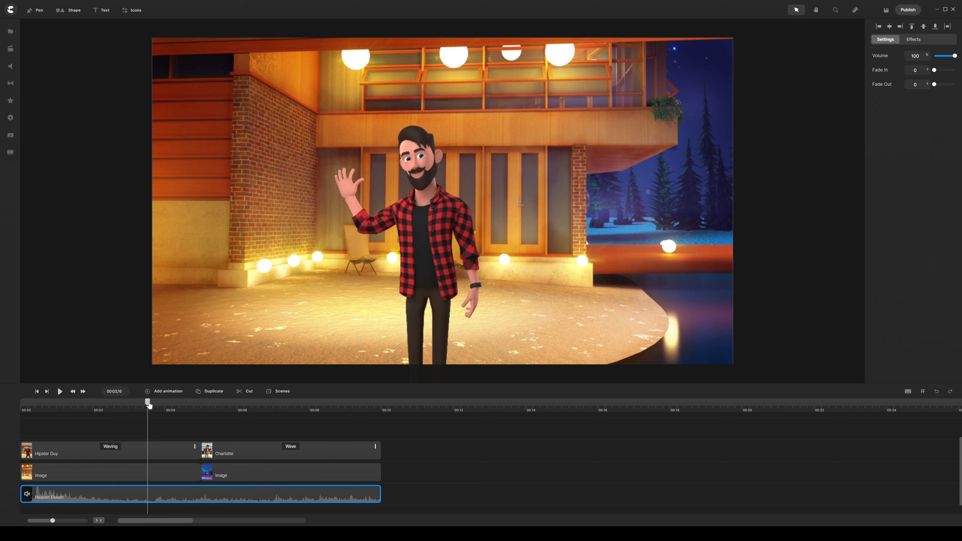
left_click_drag(148, 405, 202, 404)
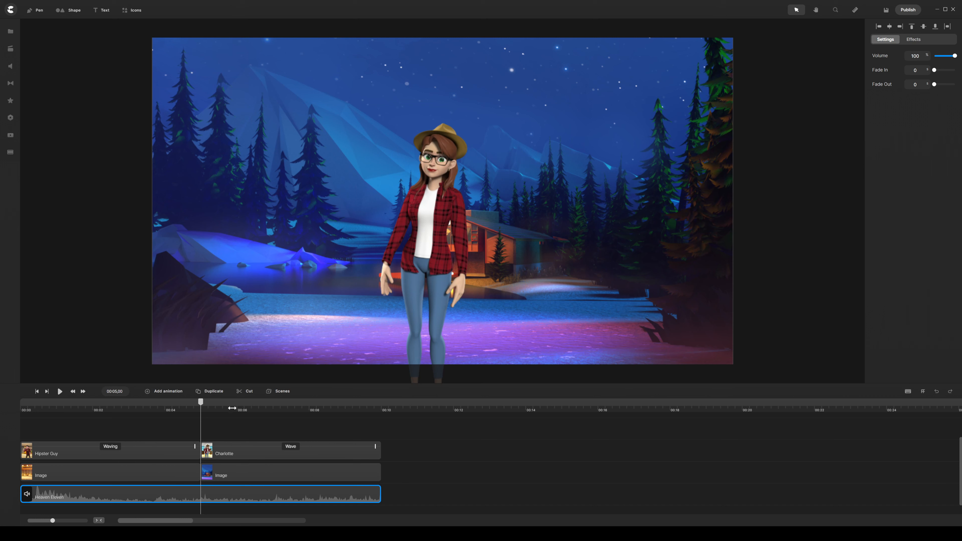
left_click(238, 393)
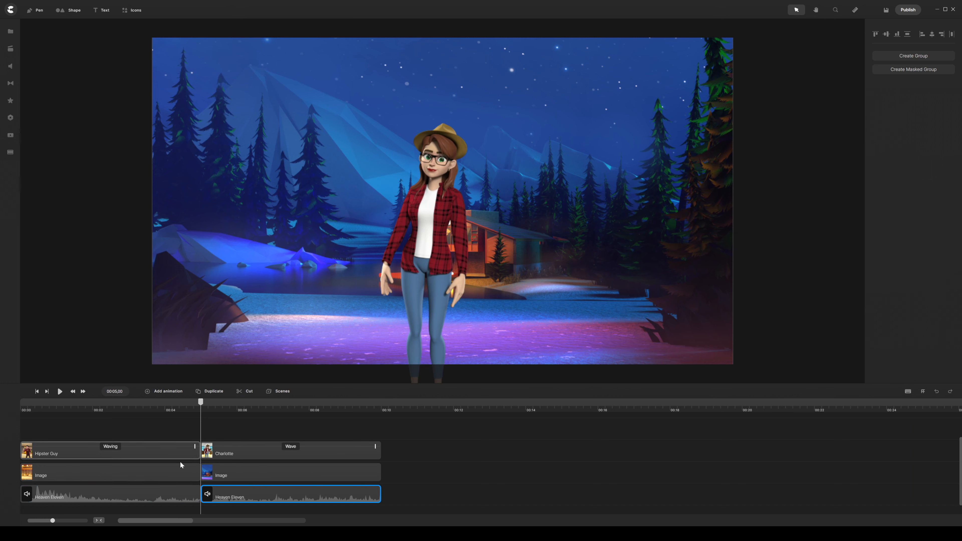
Group the first scene's Hipster Guy clip, background image and first audio segment together.
left_click(179, 488)
left_click_drag(200, 402, 127, 402)
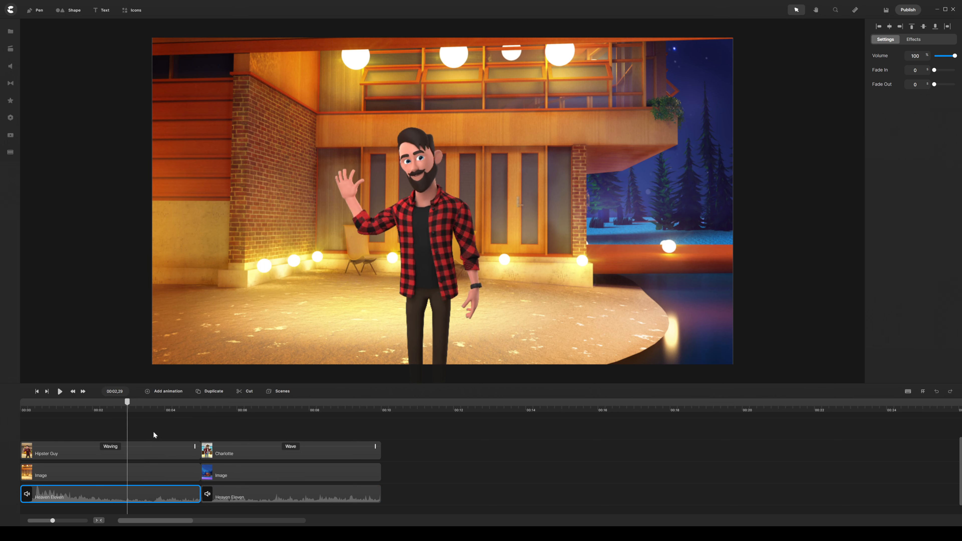
left_click(158, 425)
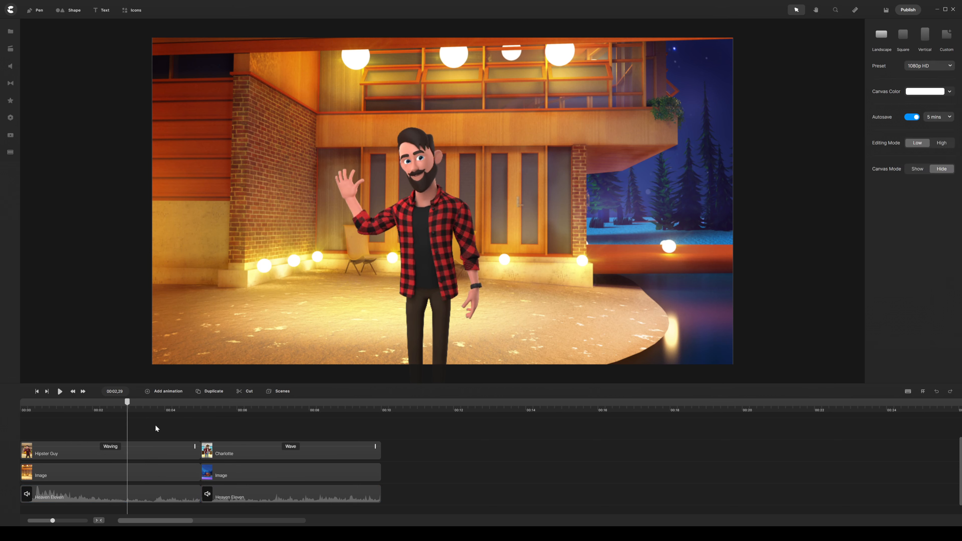
left_click_drag(157, 424, 147, 492)
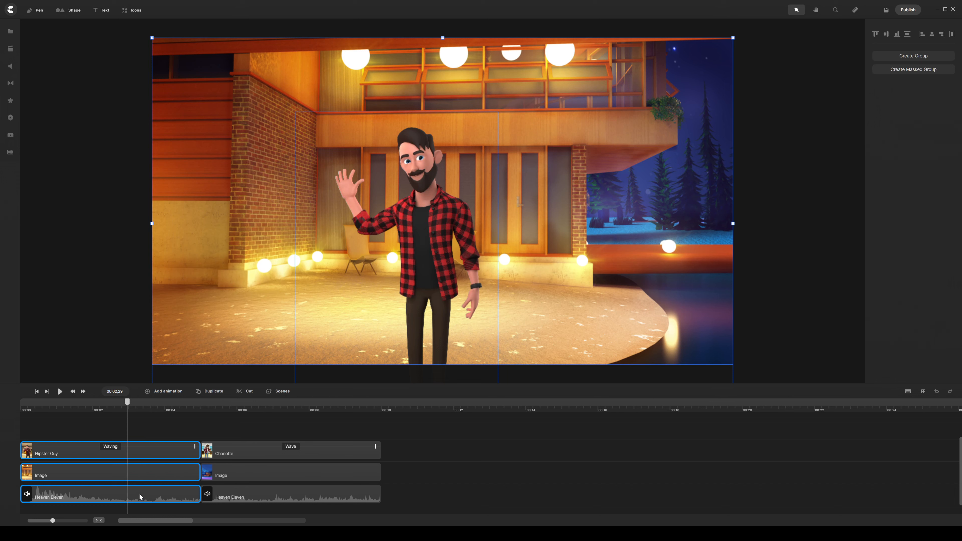
right_click(138, 493)
left_click(153, 457)
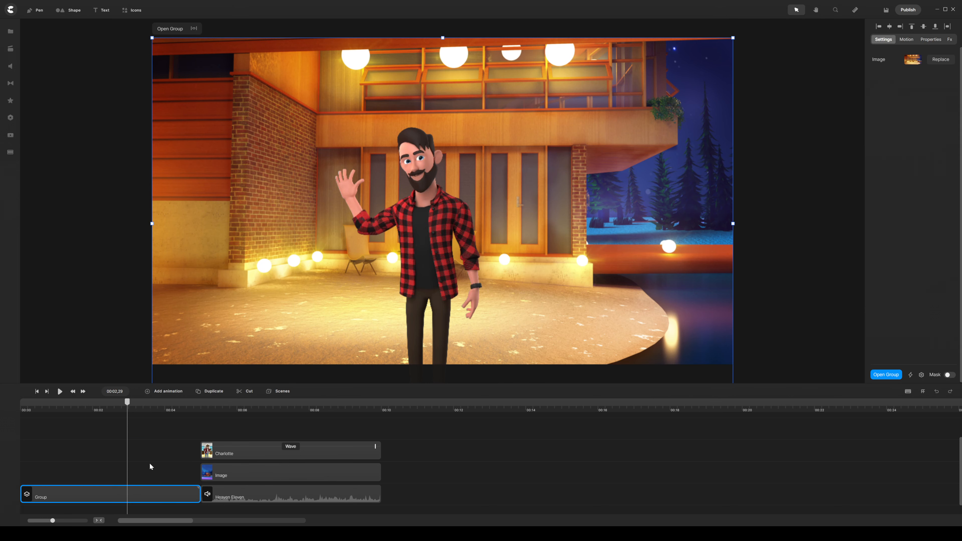
Group the second scene's Charlotte clip, background image and second audio segment together.
left_click(233, 432)
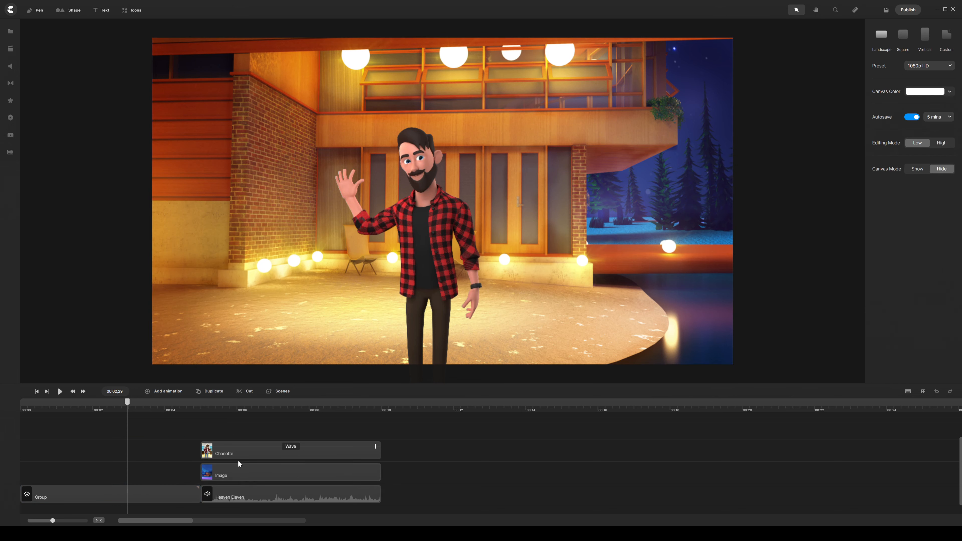
key("ctrl+a")
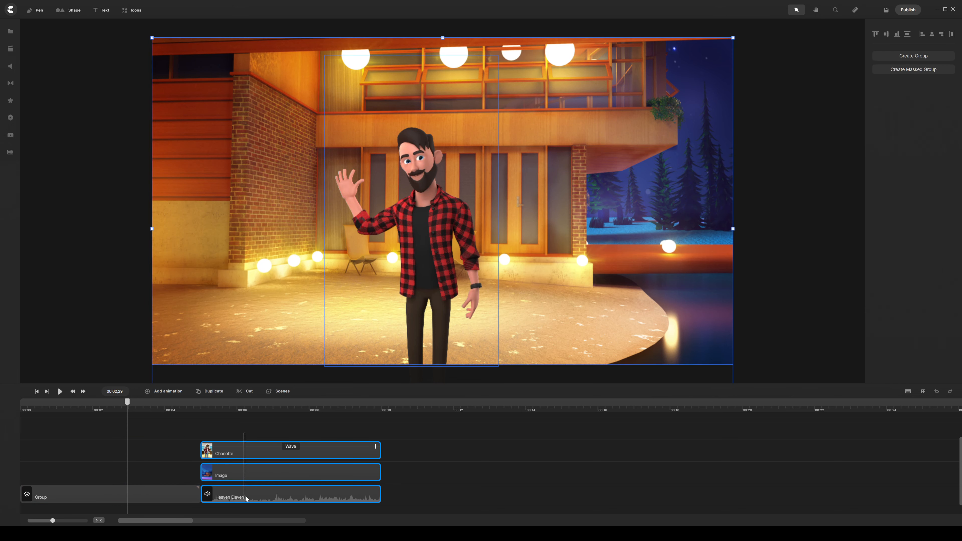
right_click(248, 493)
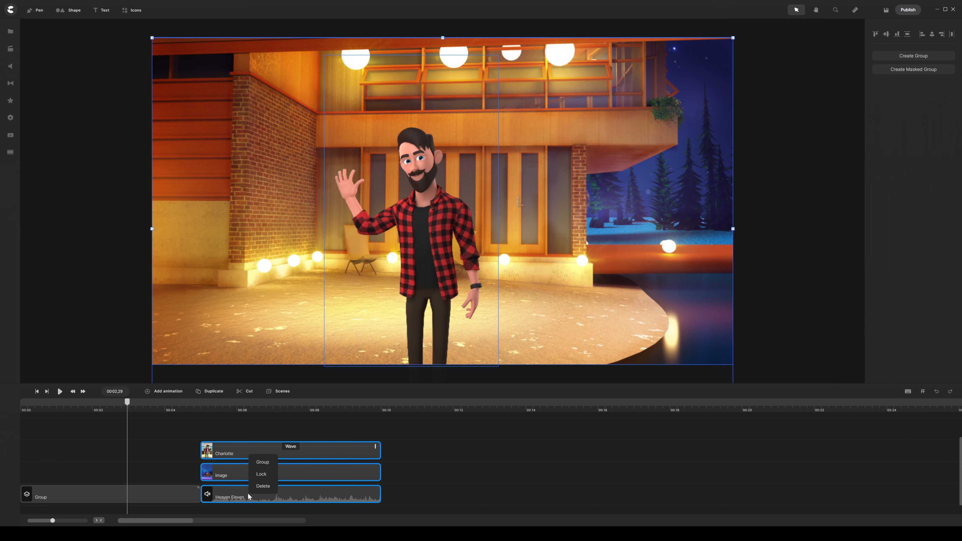
left_click(262, 462)
Rename the first scene's group as "Scene 1".
left_click(129, 479)
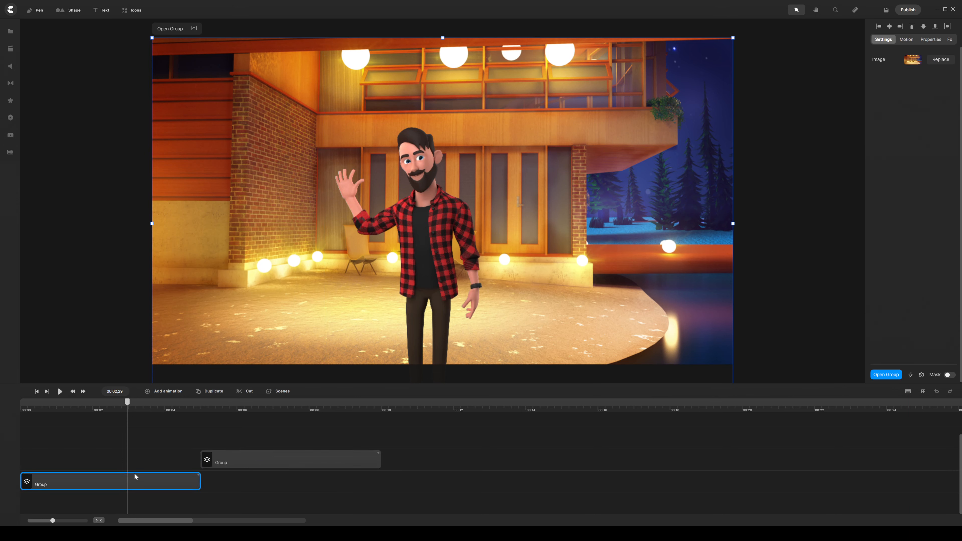
right_click(110, 479)
left_click(142, 389)
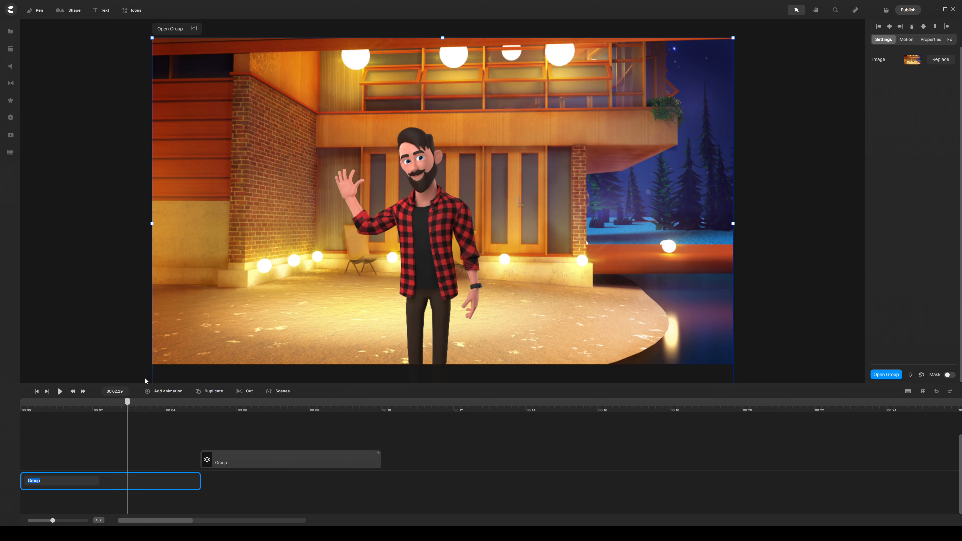
type("Scene 1")
key("Return")
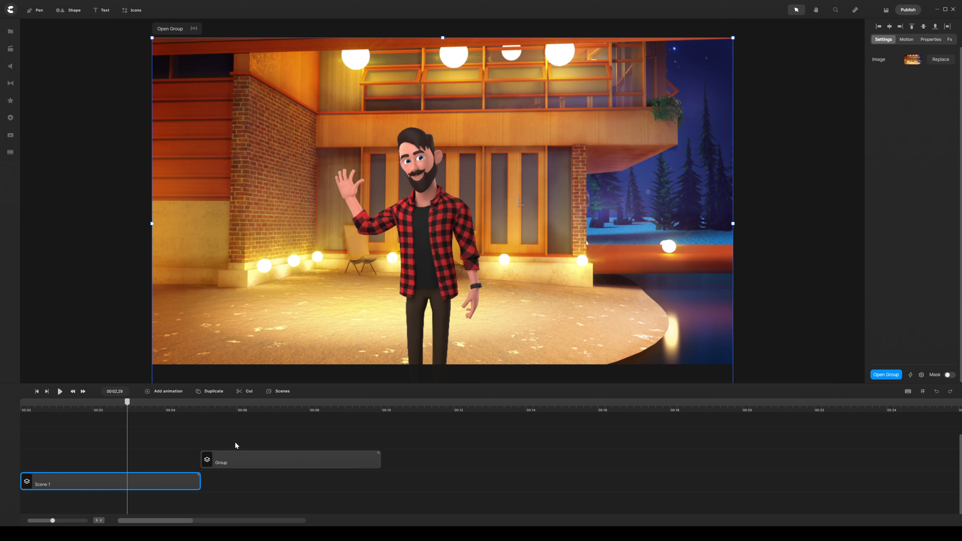
Rename the second scene's group as "Scene 2".
left_click(241, 460)
right_click(240, 458)
left_click(271, 356)
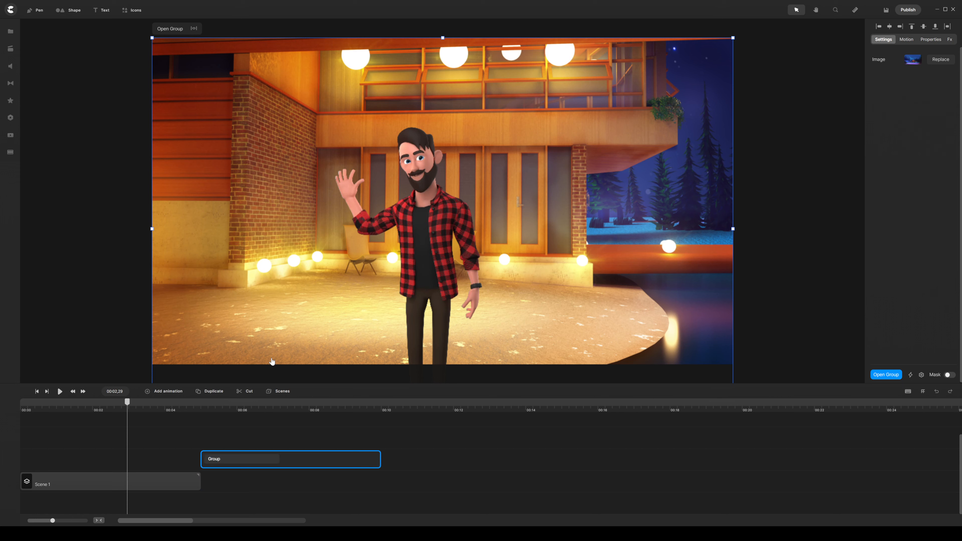
type("Scene")
key("Return")
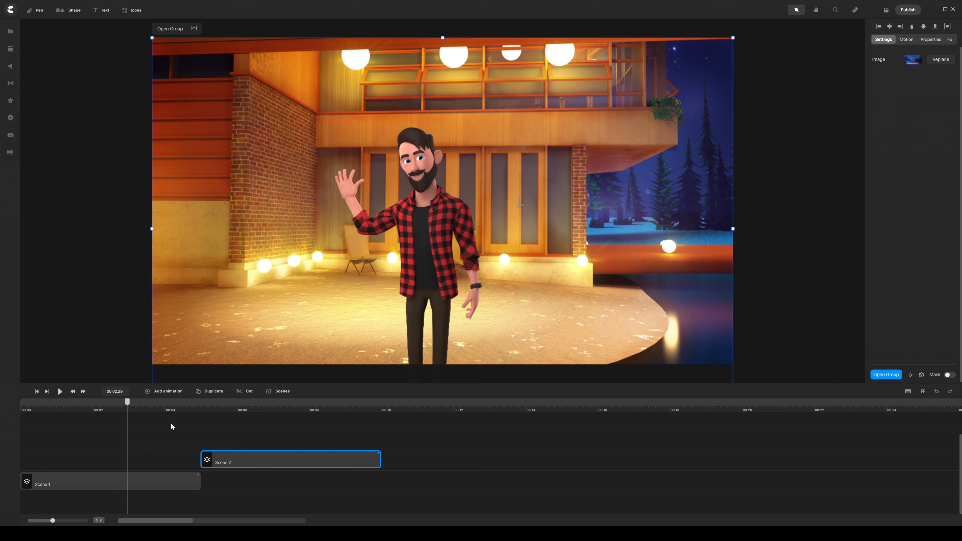
left_click(141, 422)
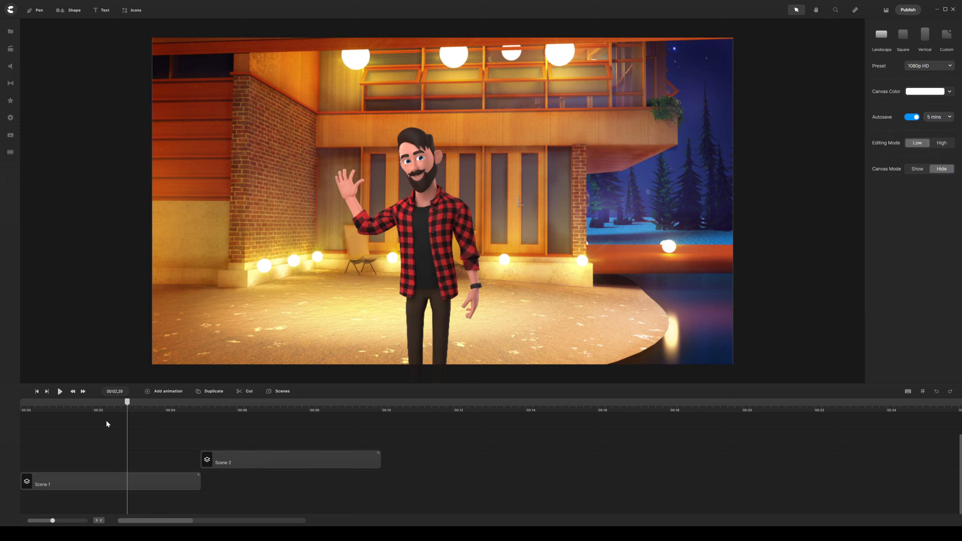
Open the Scene 1 group, play its contents from the start, and return to the main timeline.
left_click(82, 483)
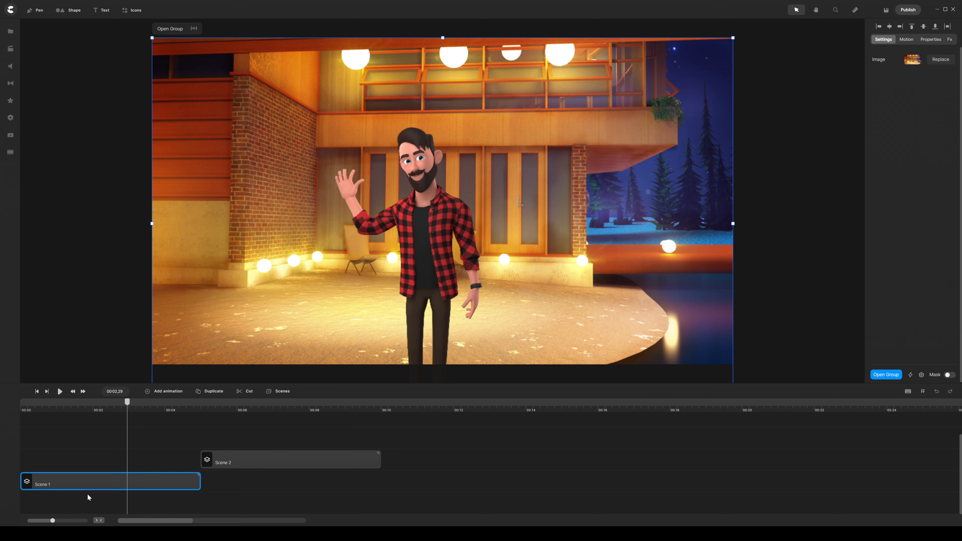
left_click(277, 453)
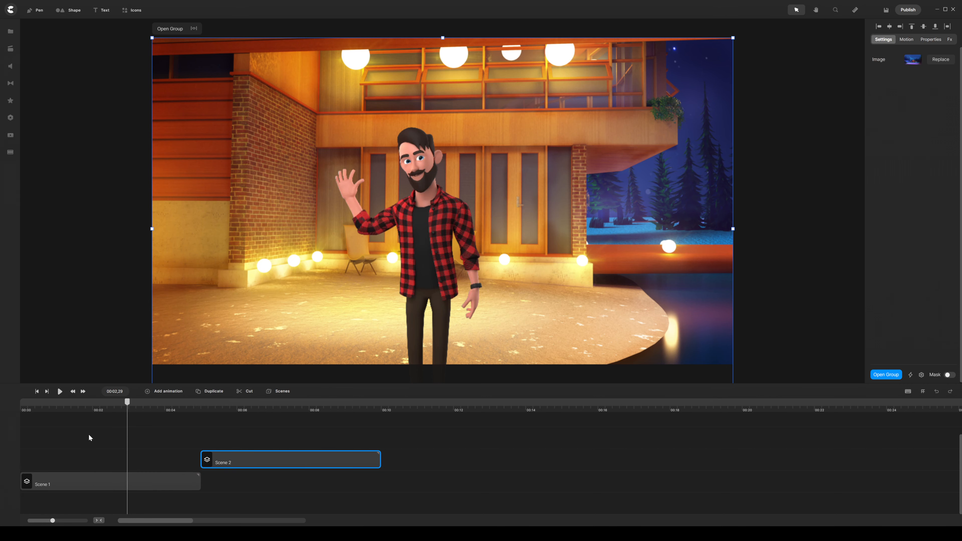
double_click(94, 478)
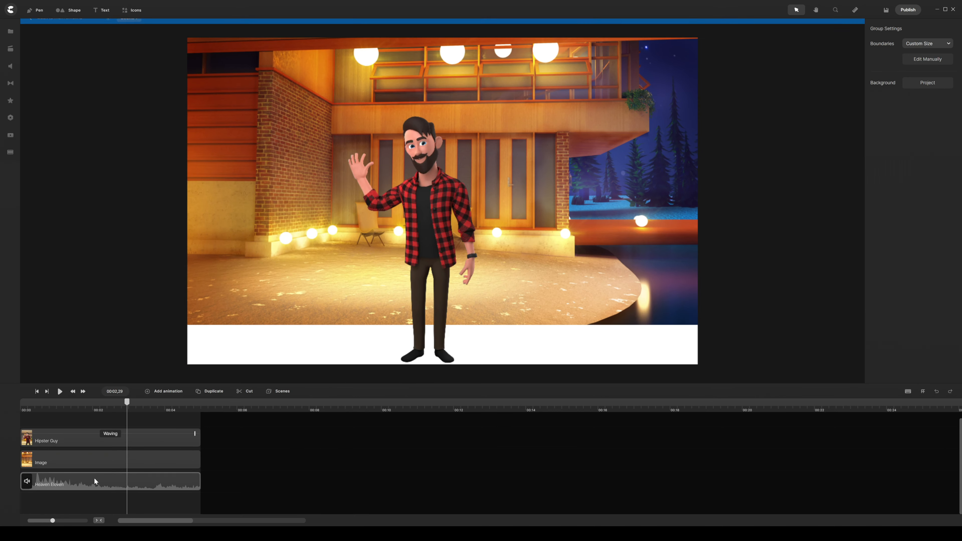
left_click(37, 391)
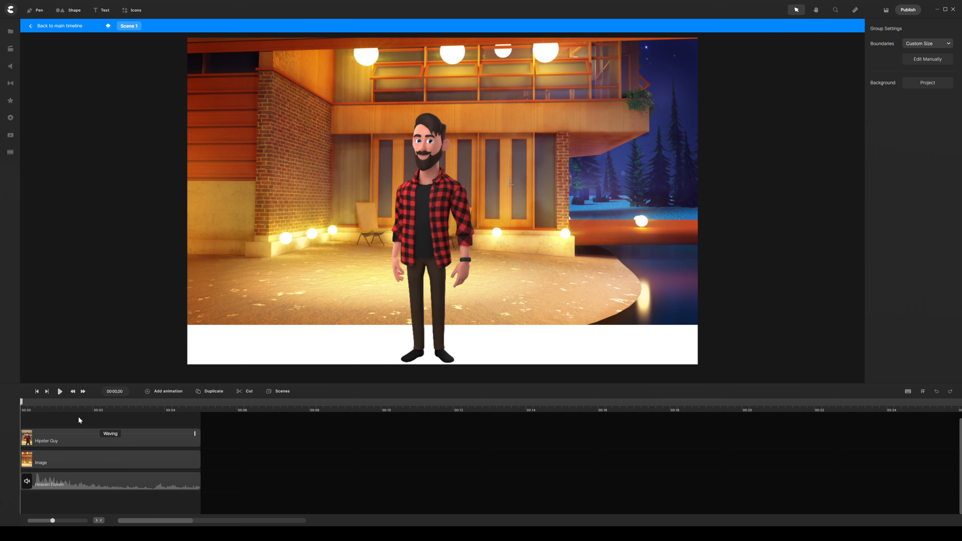
key("space")
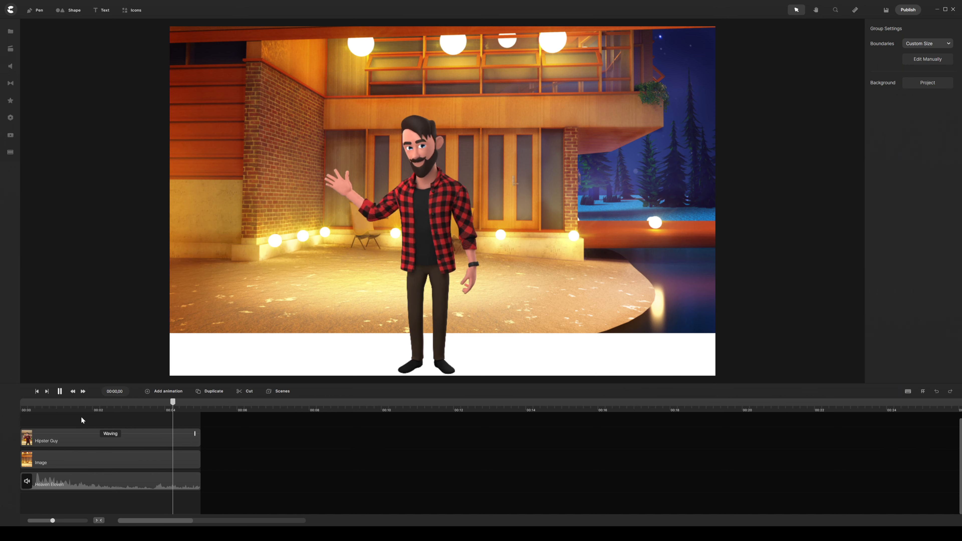
key("space")
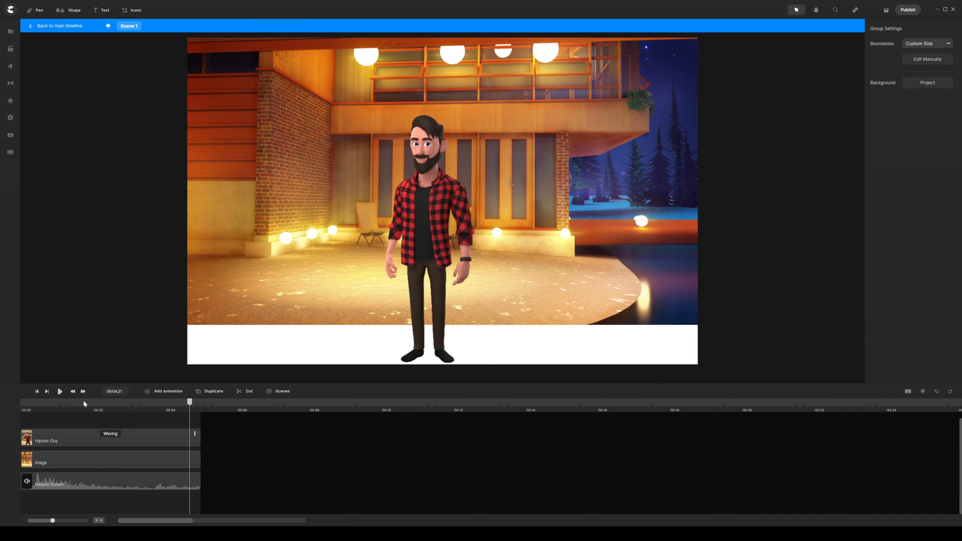
left_click(69, 26)
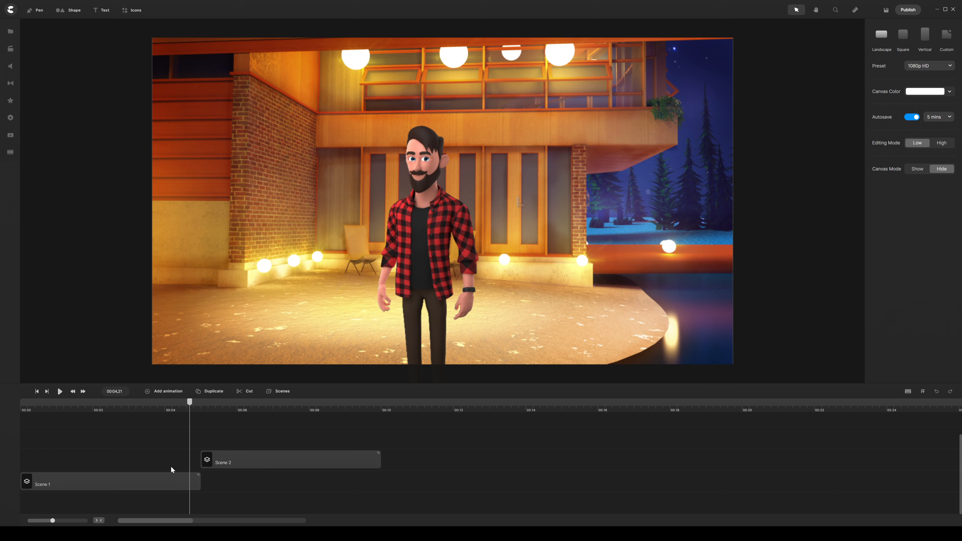
Move the Scene 2 group onto Scene 1's track, directly after Scene 1.
left_click(133, 478)
left_click_drag(228, 458, 228, 482)
left_click(171, 449)
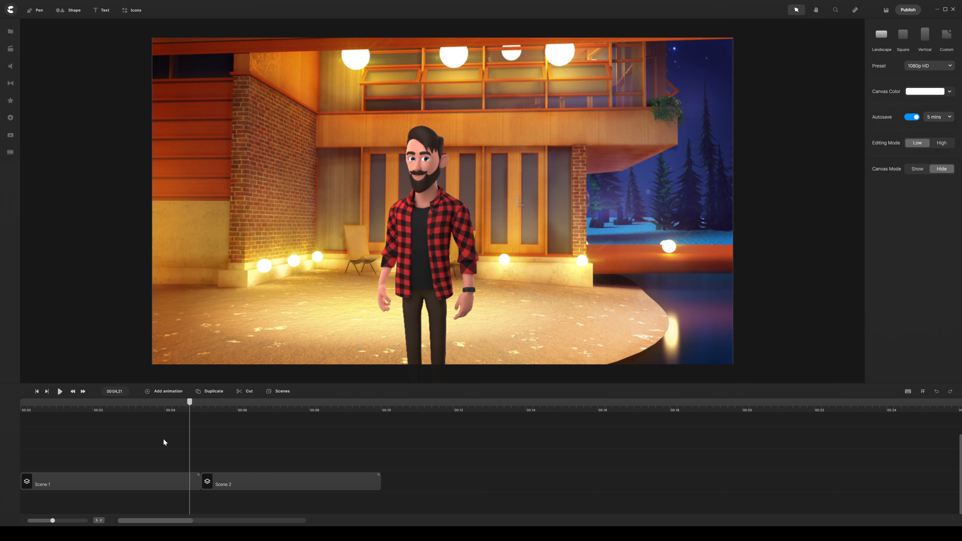
Add a Camera to the project and remove the empty timeline tracks.
left_click(97, 409)
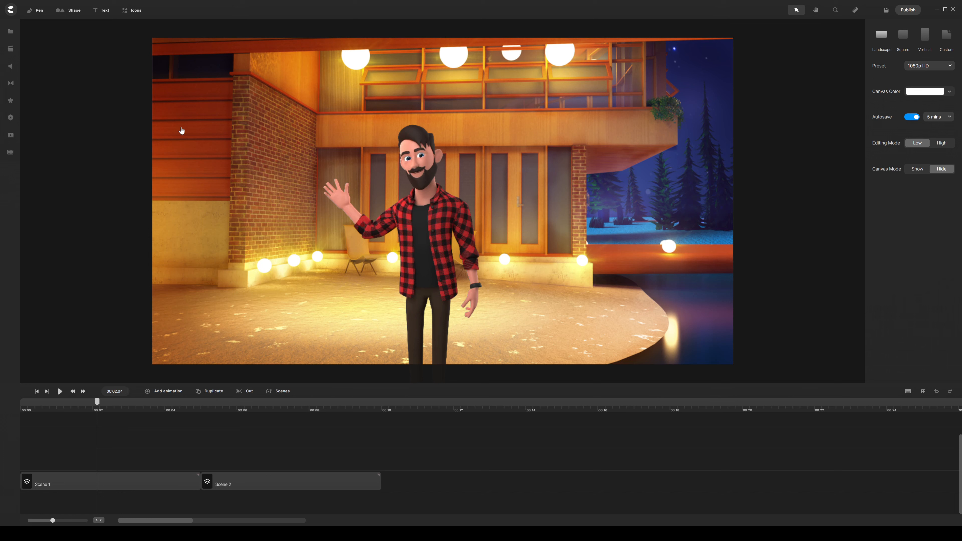
left_click(10, 120)
left_click_drag(46, 123, 261, 161)
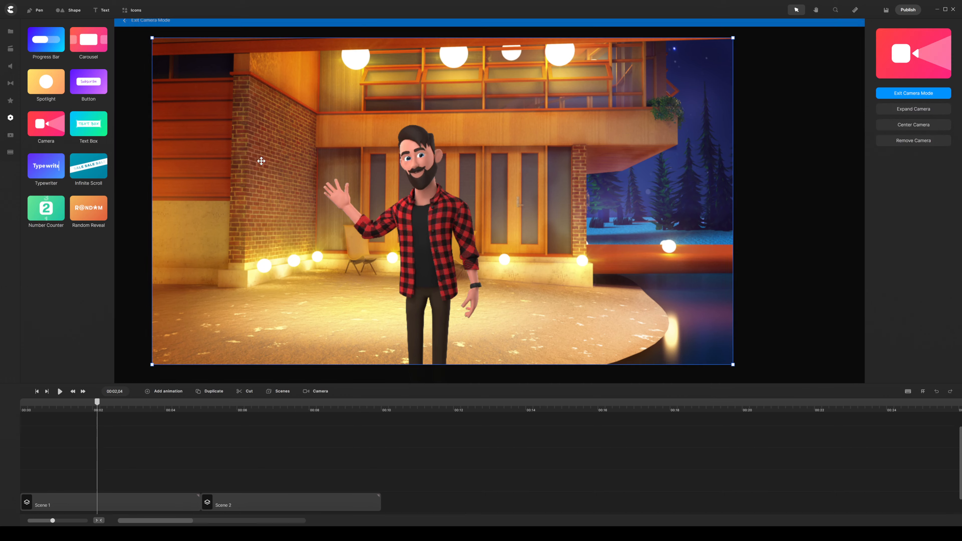
left_click(155, 437)
right_click(159, 450)
left_click(168, 443)
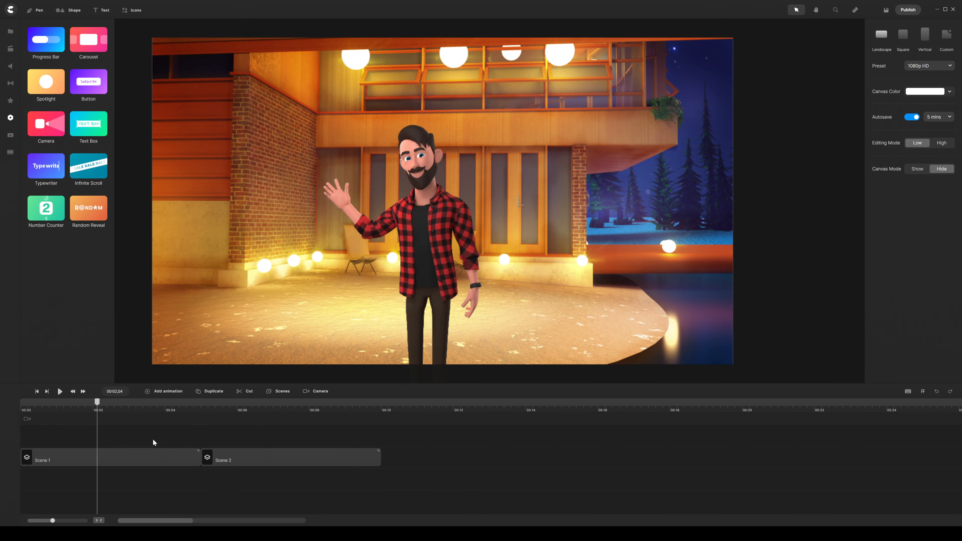
left_click(10, 118)
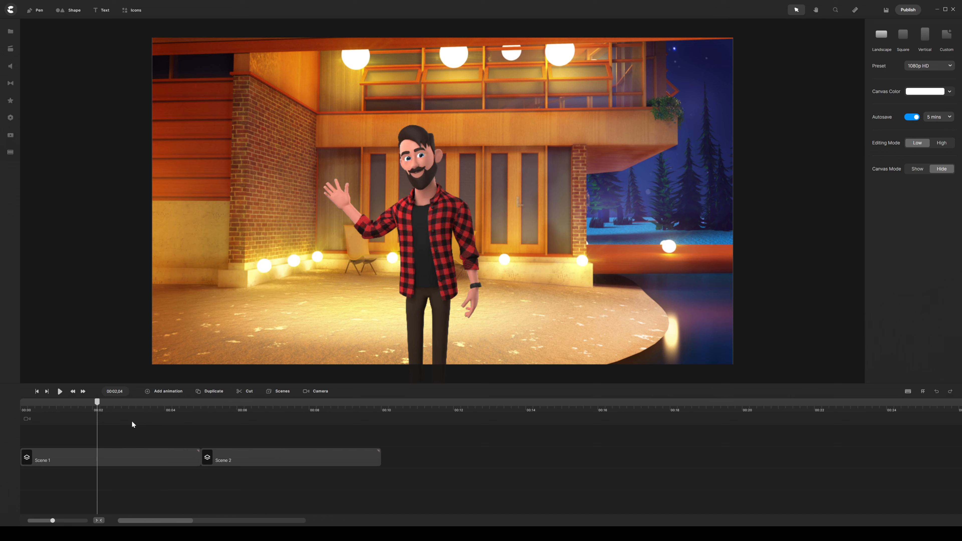
Create a camera move at 00:02,10, about 1.4 seconds long, that zooms in on the man's head, waving hand and upper body.
left_click(103, 417)
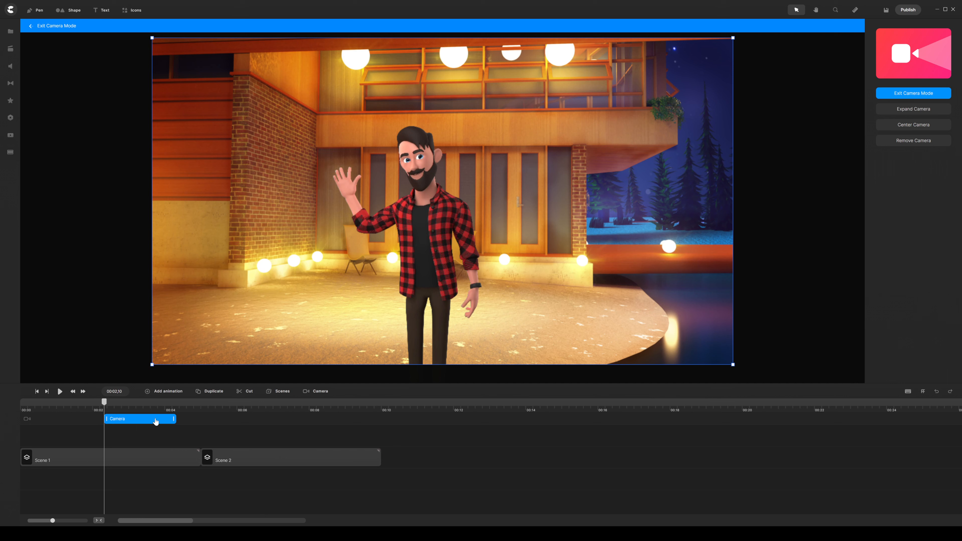
left_click_drag(171, 418, 152, 418)
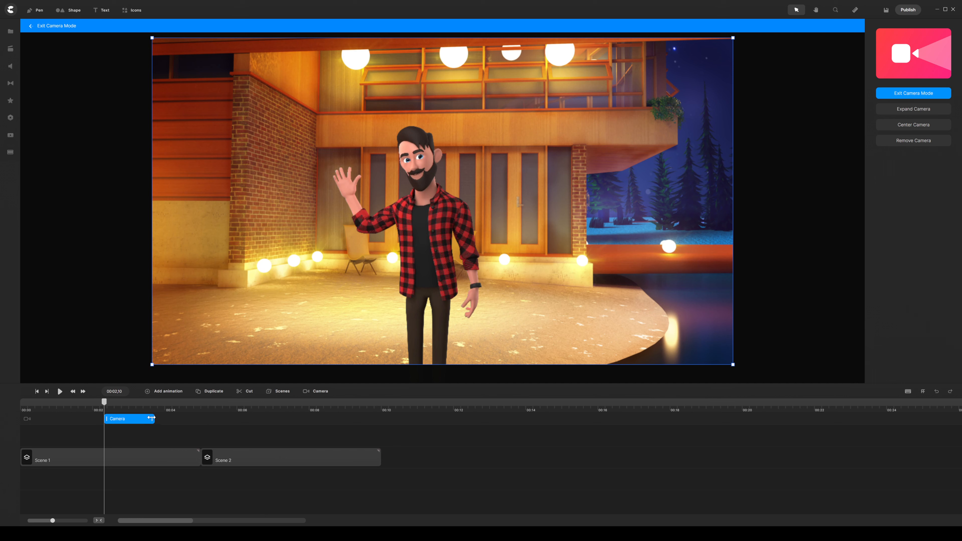
left_click(156, 404)
left_click(160, 402)
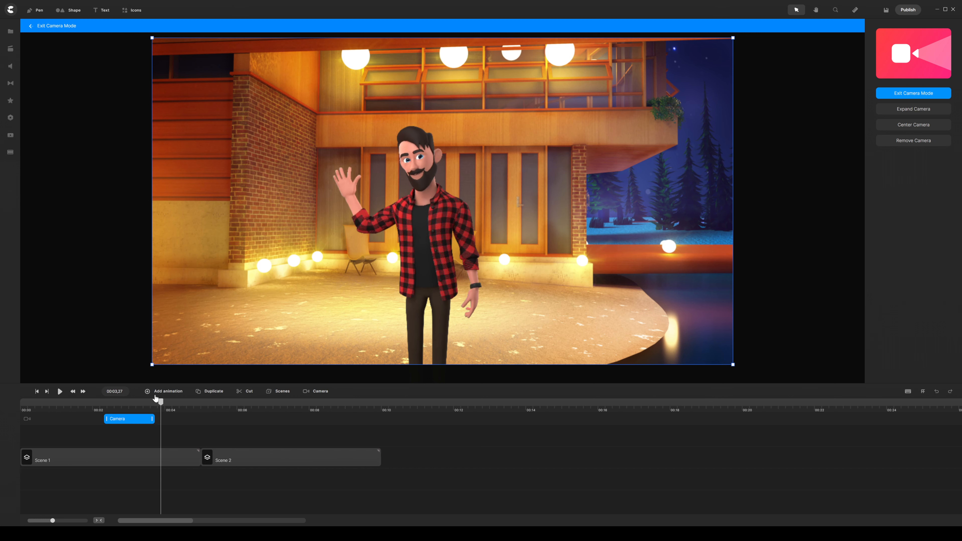
left_click_drag(152, 365, 499, 139)
left_click_drag(613, 92, 405, 175)
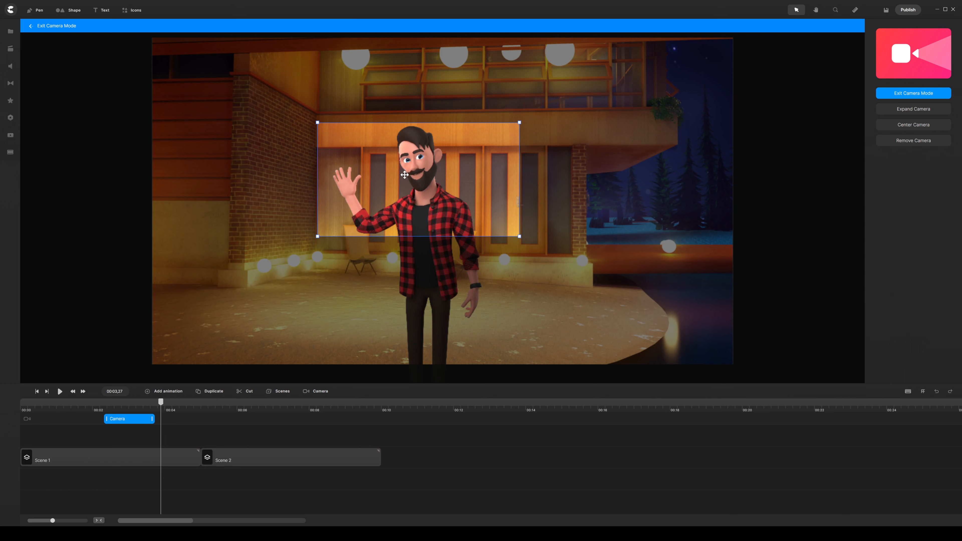
left_click_drag(519, 235, 524, 239)
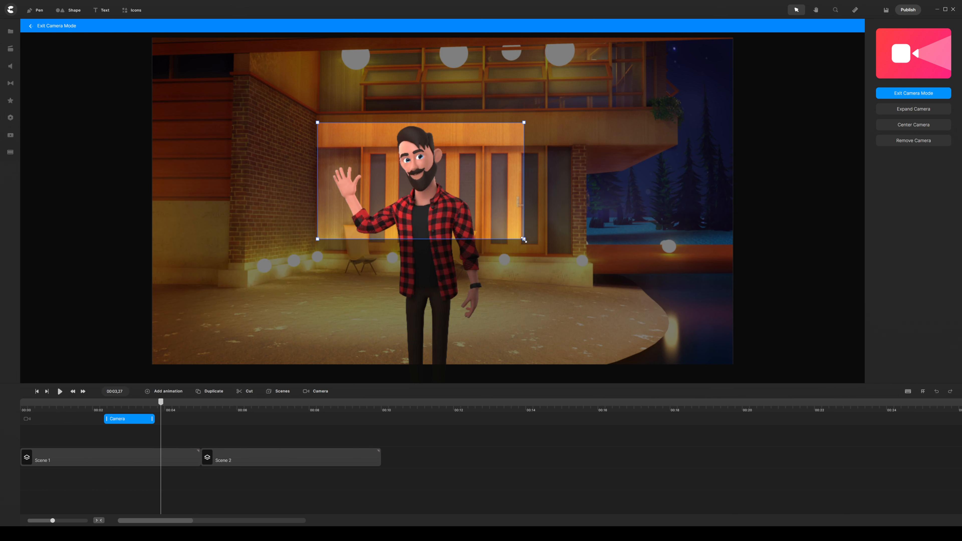
left_click(181, 424)
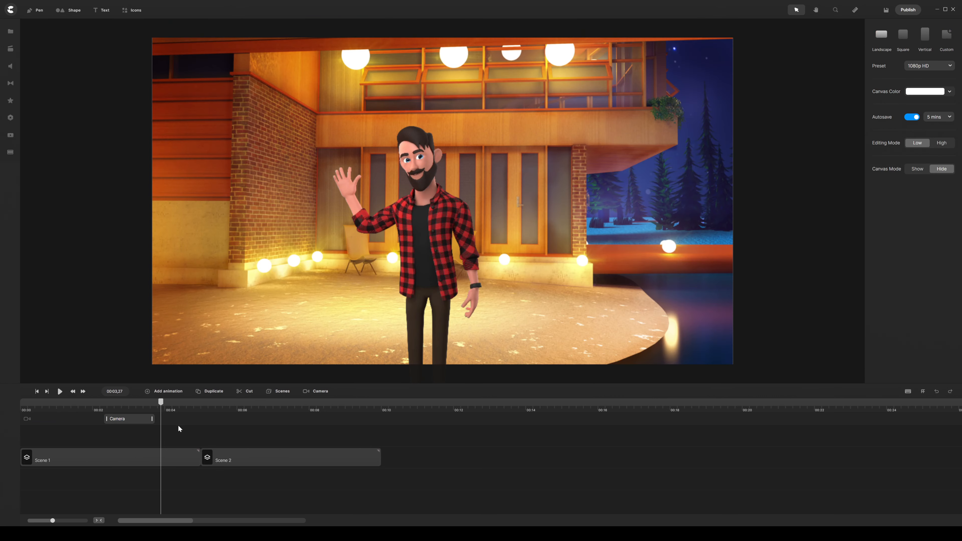
Play the video from the start and examine the camera frame in Scene 1 and at the beginning of Scene 2.
left_click(37, 392)
key("space")
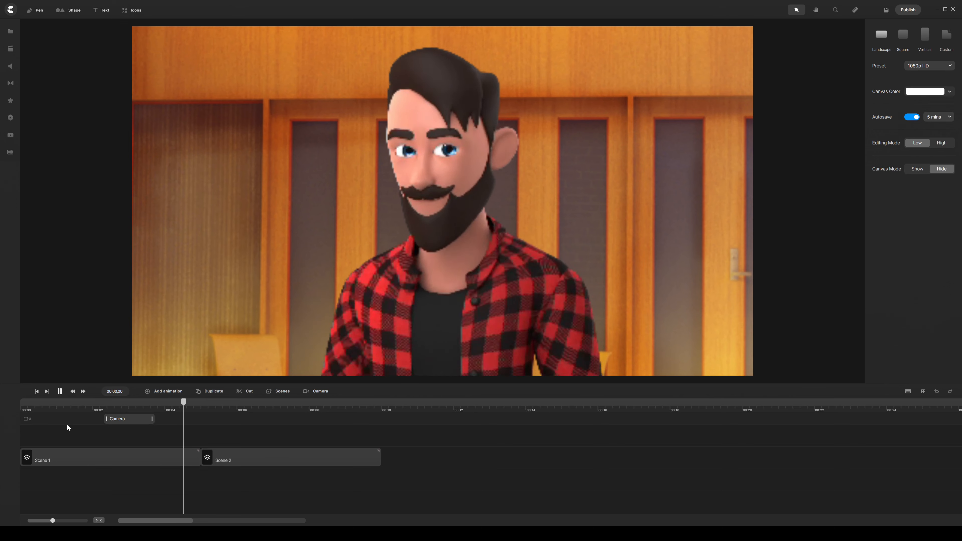
key("space")
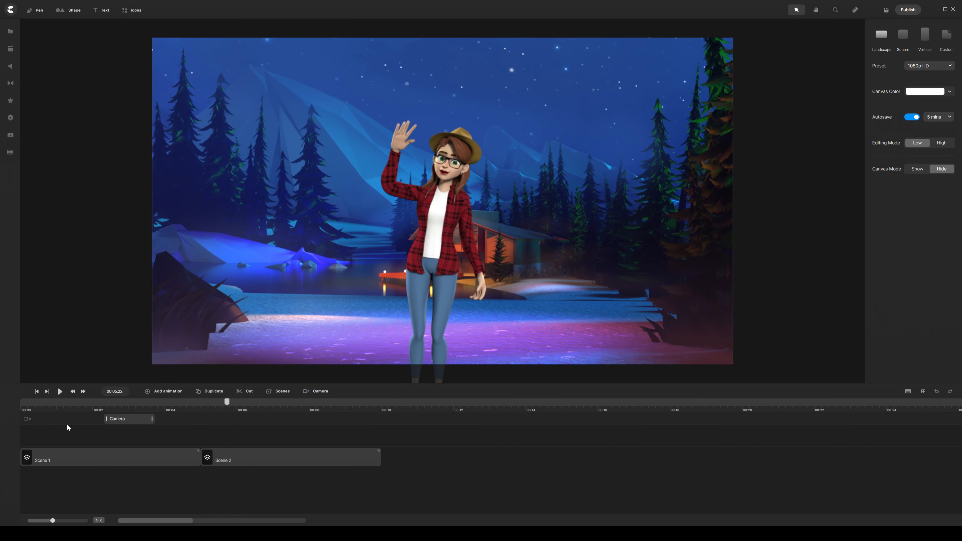
left_click_drag(213, 409, 157, 405)
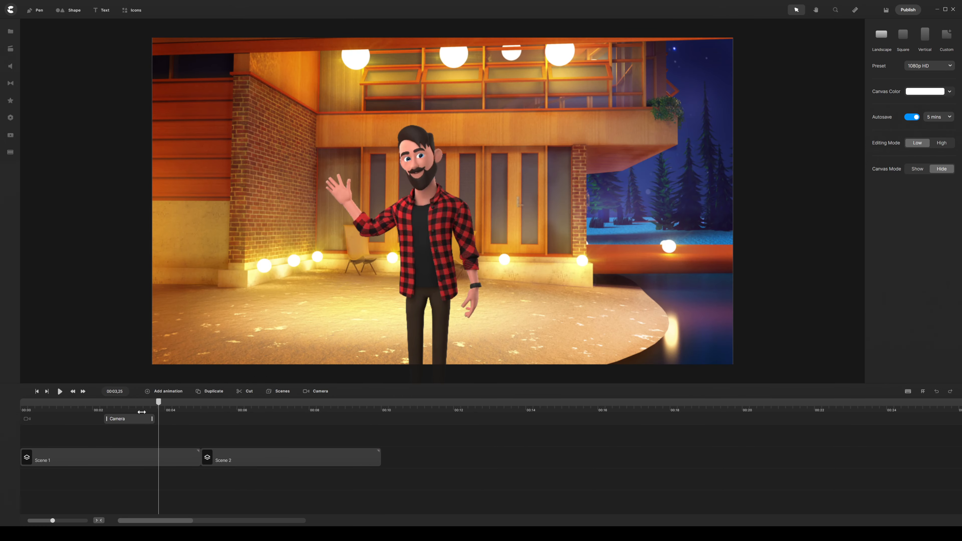
left_click(137, 418)
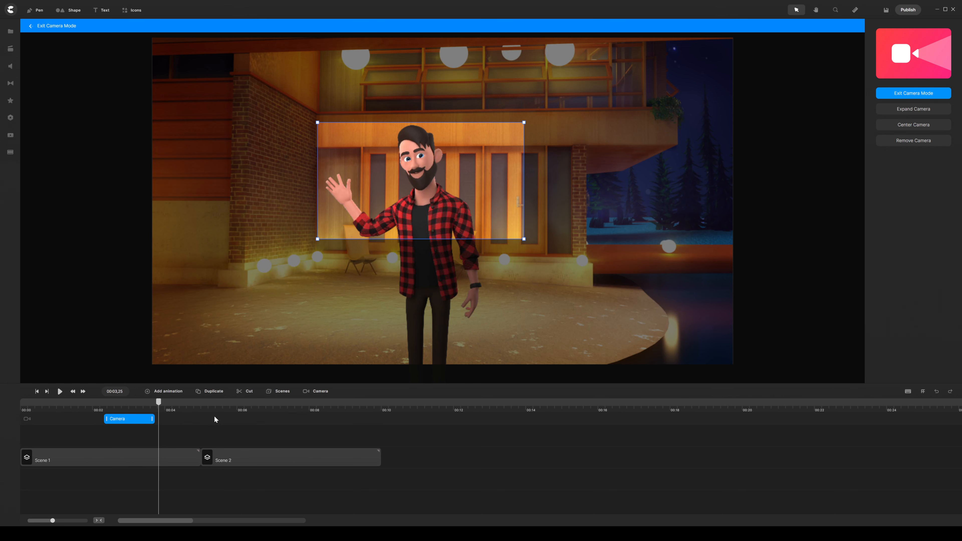
left_click_drag(158, 401, 201, 401)
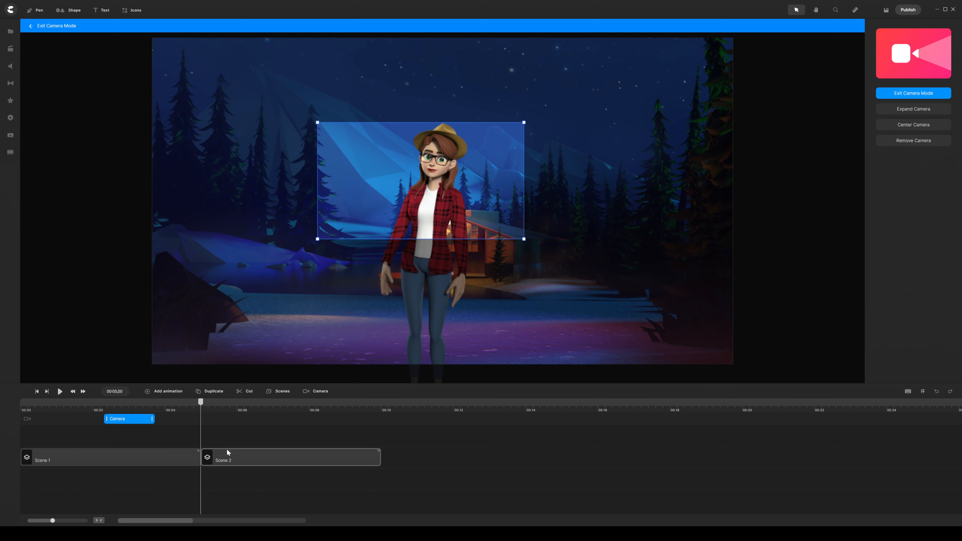
Add a second camera move at the end of Scene 1, shortened to one frame and starting at 00:04,29.
double_click(196, 417)
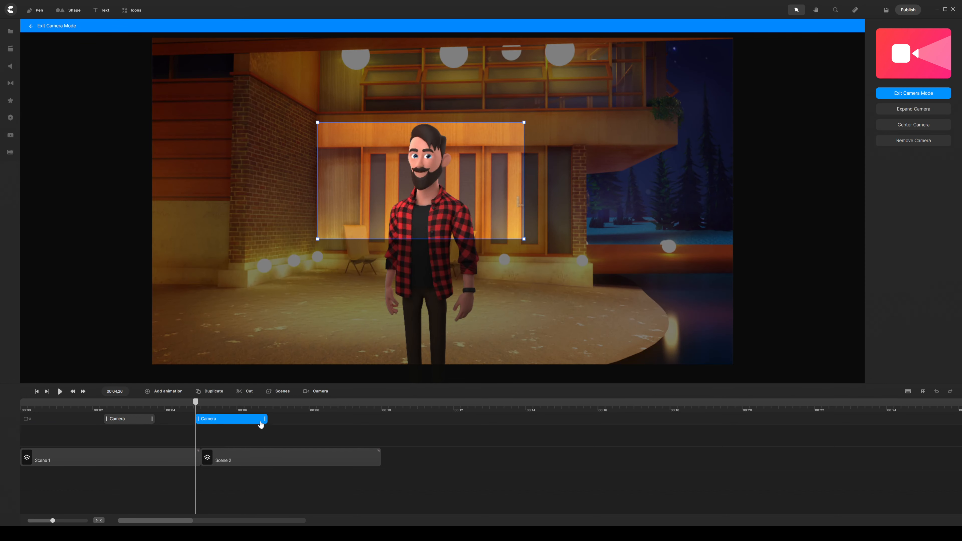
left_click_drag(265, 418, 207, 419)
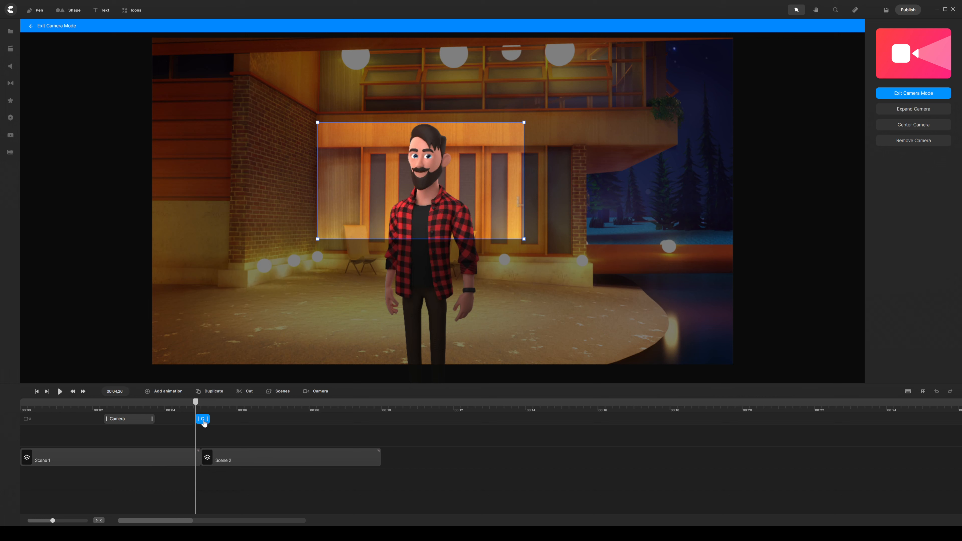
scroll(207, 407, "up", 6)
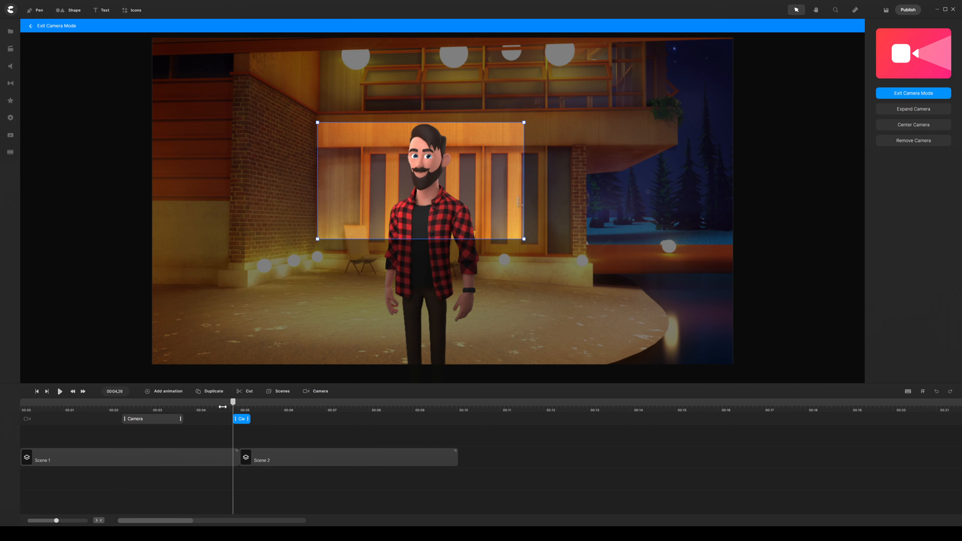
scroll(375, 407, "up", 2)
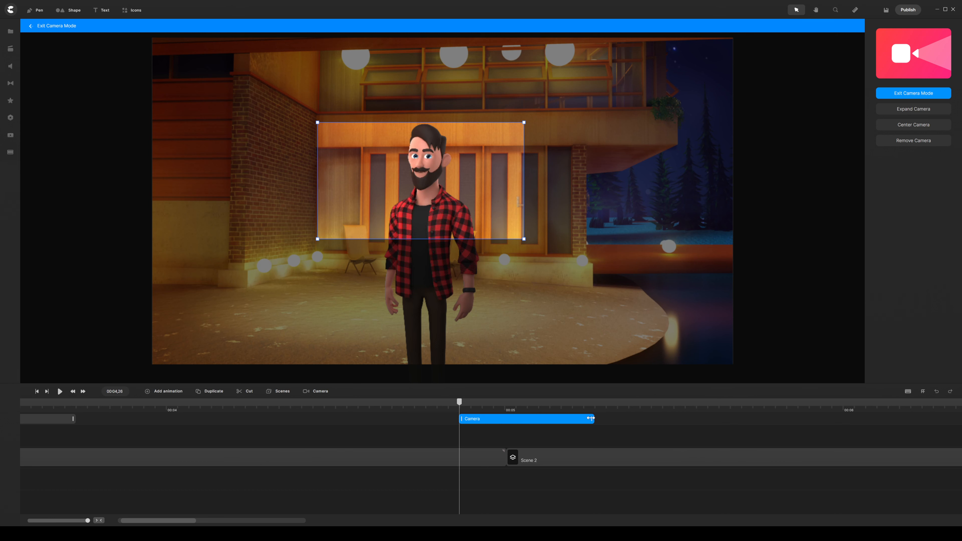
left_click_drag(591, 418, 470, 418)
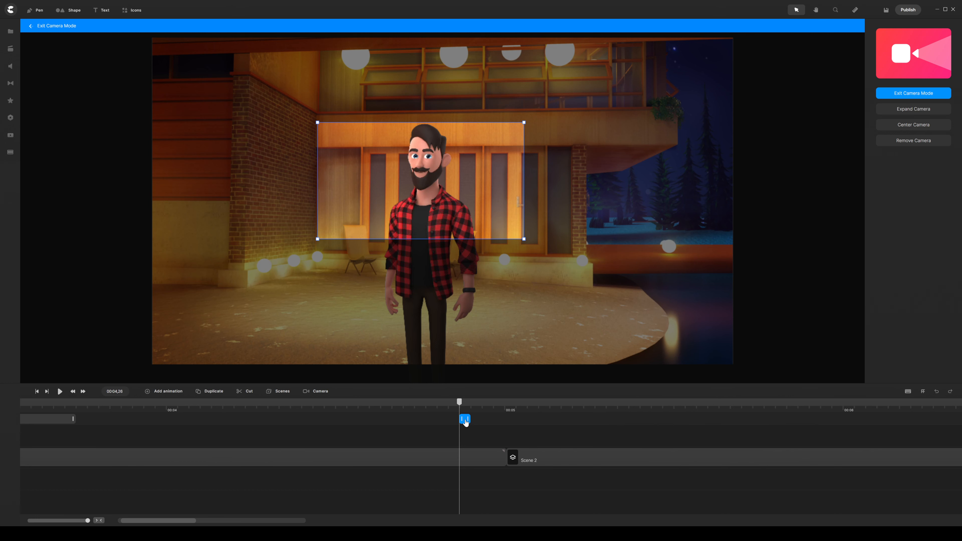
left_click_drag(466, 422, 495, 417)
left_click_drag(458, 401, 493, 401)
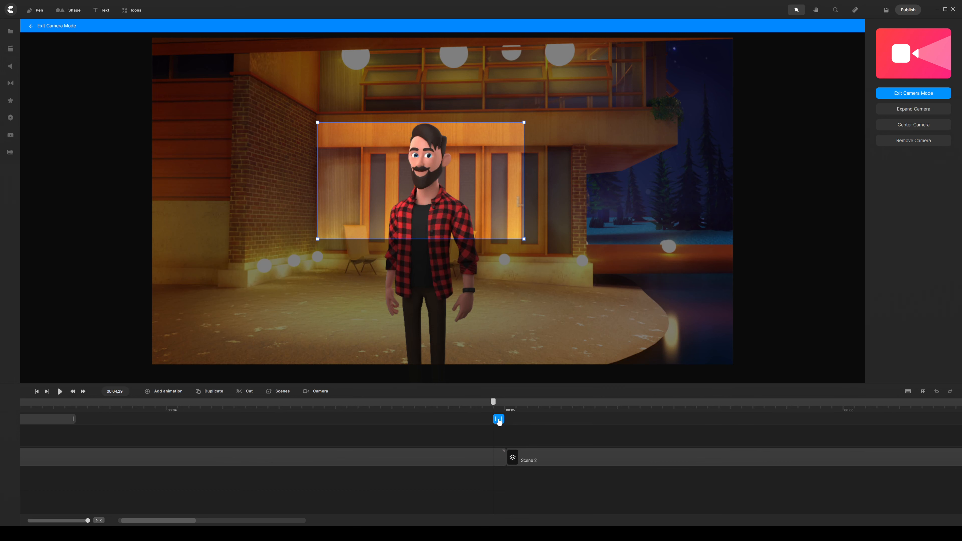
Reset the camera frame to the full canvas at 00:05,01, where Scene 2 begins.
left_click_drag(493, 401, 504, 405)
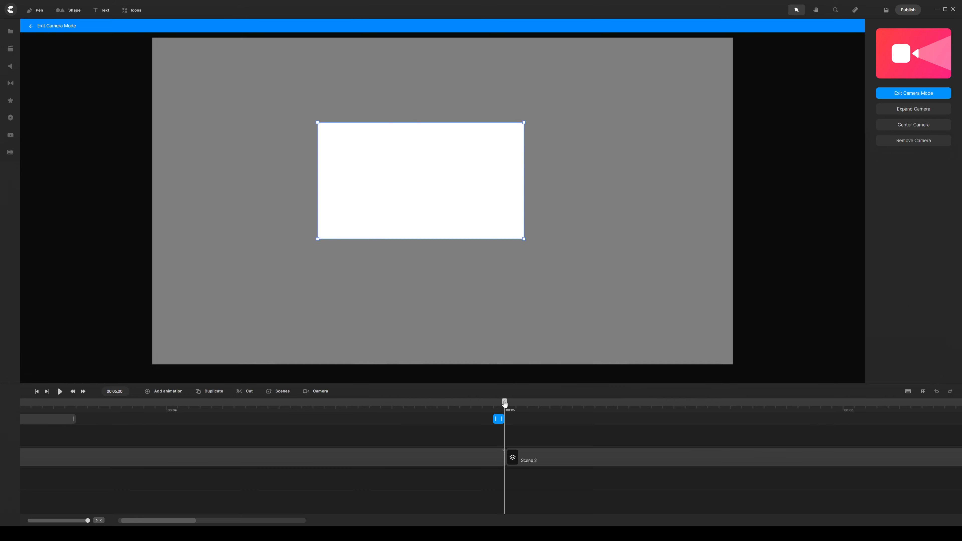
mouse_move(505, 402)
left_mouse_down()
mouse_move(494, 401)
mouse_move(510, 402)
left_mouse_up()
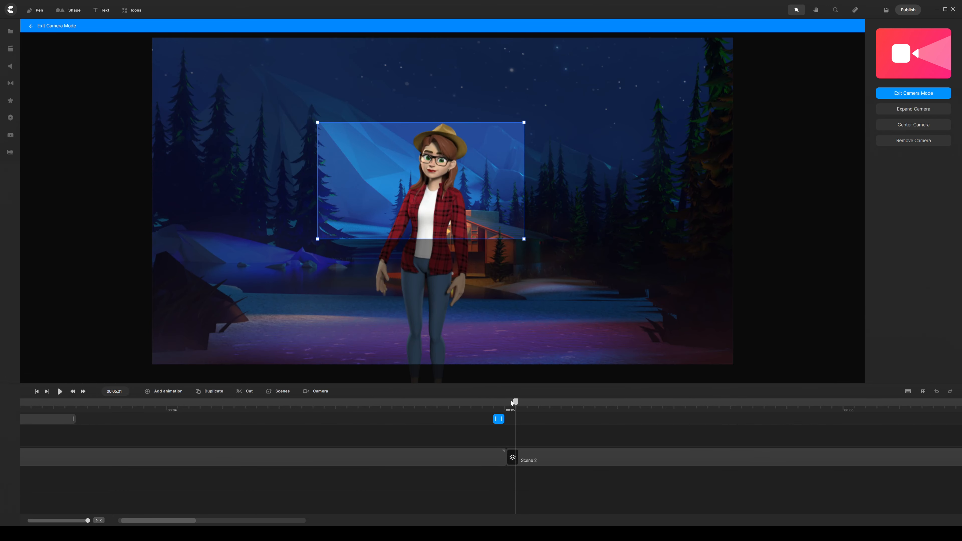
double_click(524, 241)
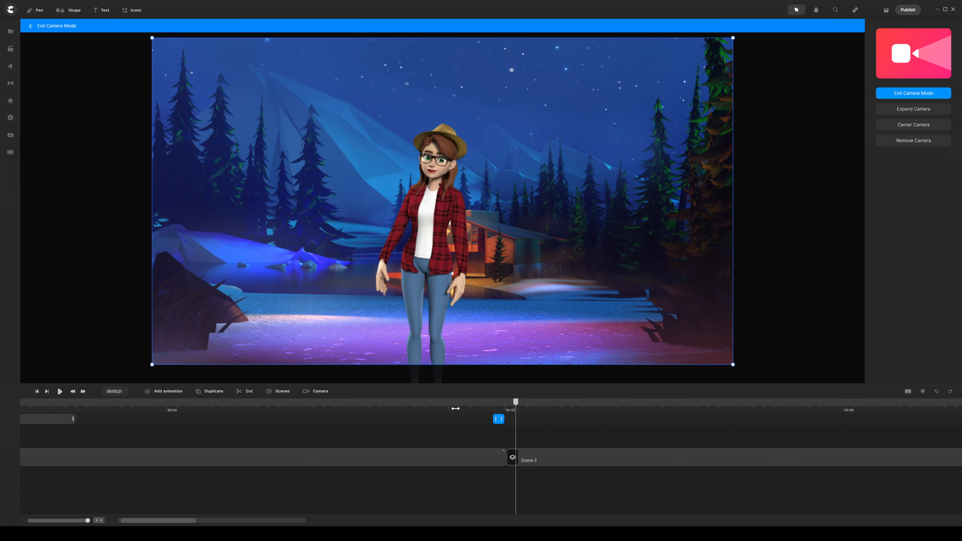
Check the frames around the one-frame camera move and shift Scene 2 to start at 00:05,00, closing the blank gap after Scene 1.
scroll(453, 409, "down", 5)
scroll(306, 403, "down", 4)
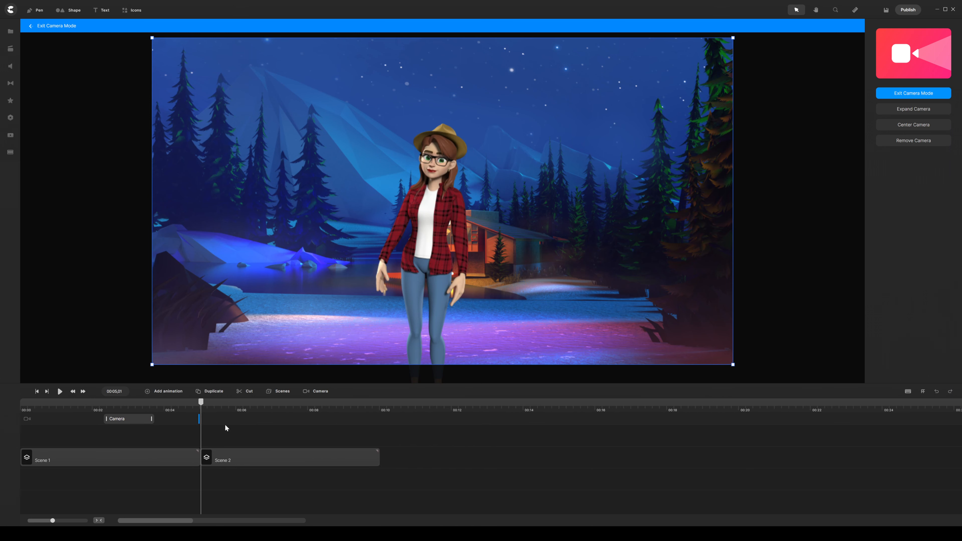
left_click(71, 408)
left_click(94, 431)
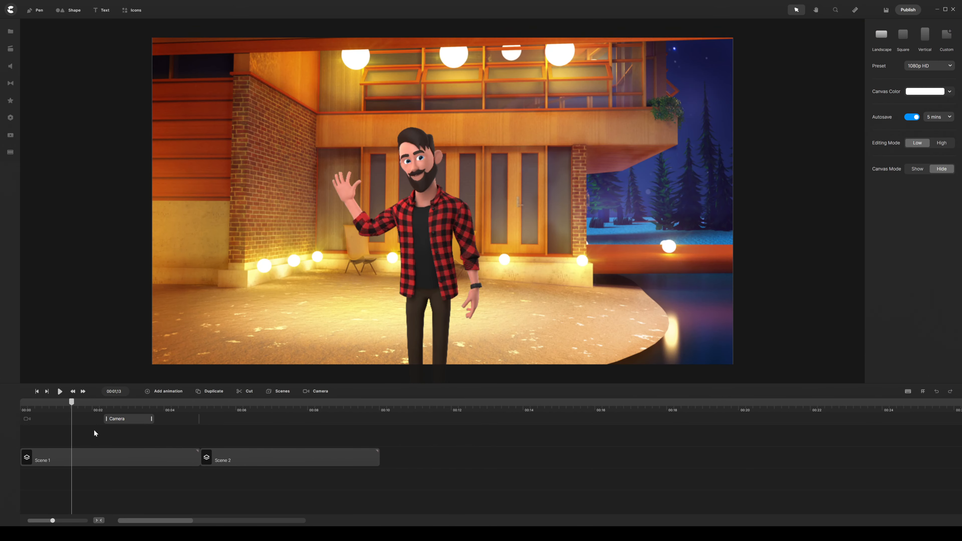
left_click(200, 419)
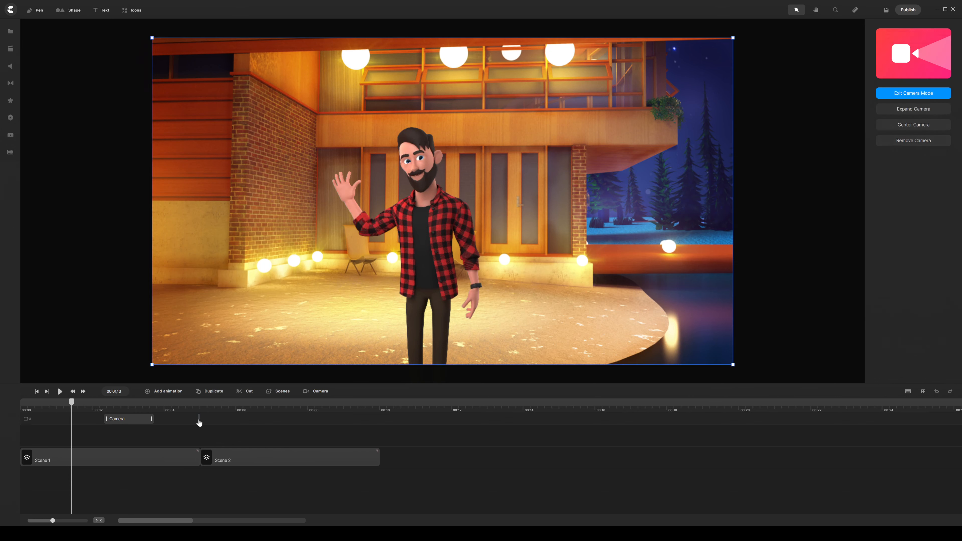
left_click(201, 408)
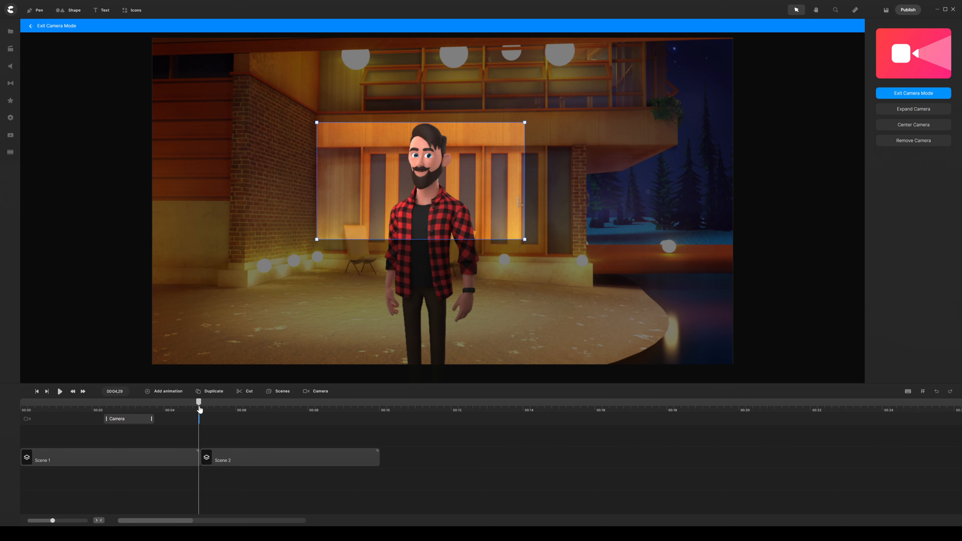
left_click(201, 407)
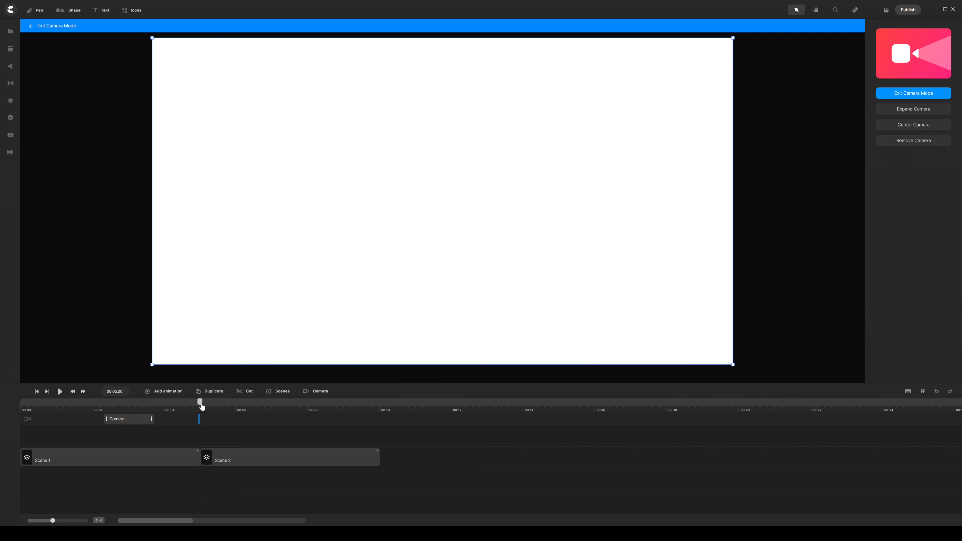
left_click(222, 452)
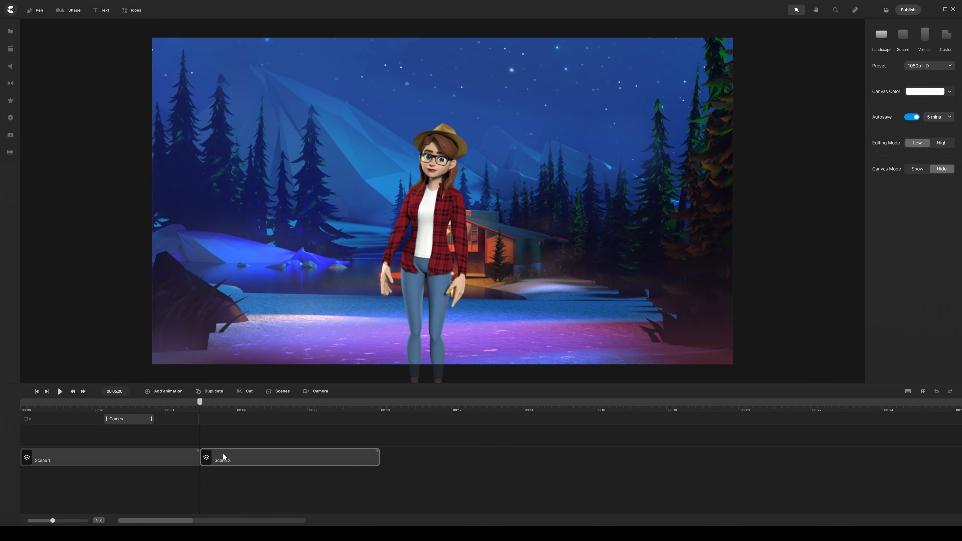
Play the video from 00:01,26 into Scene 2 and examine the camera zoom and its reset at the scene change.
left_click_drag(199, 402, 87, 403)
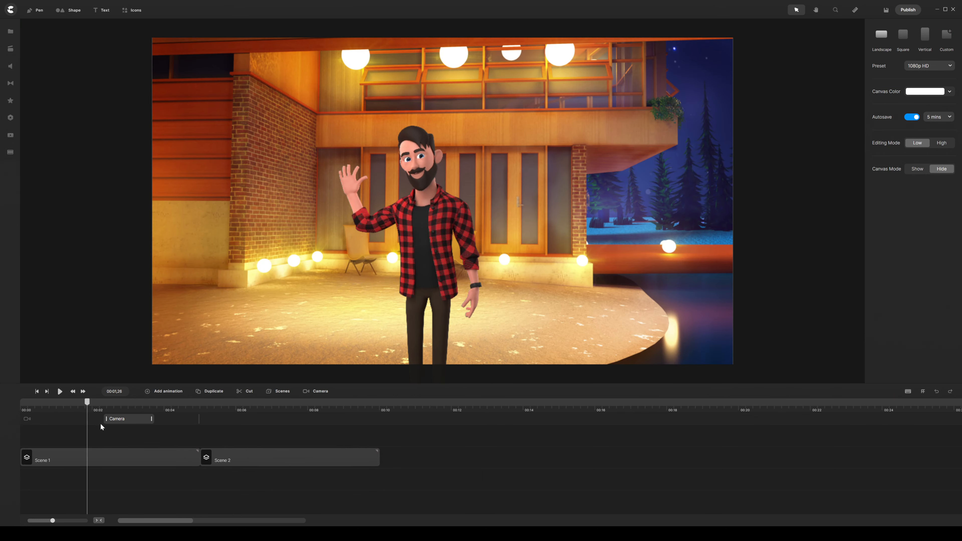
key("space")
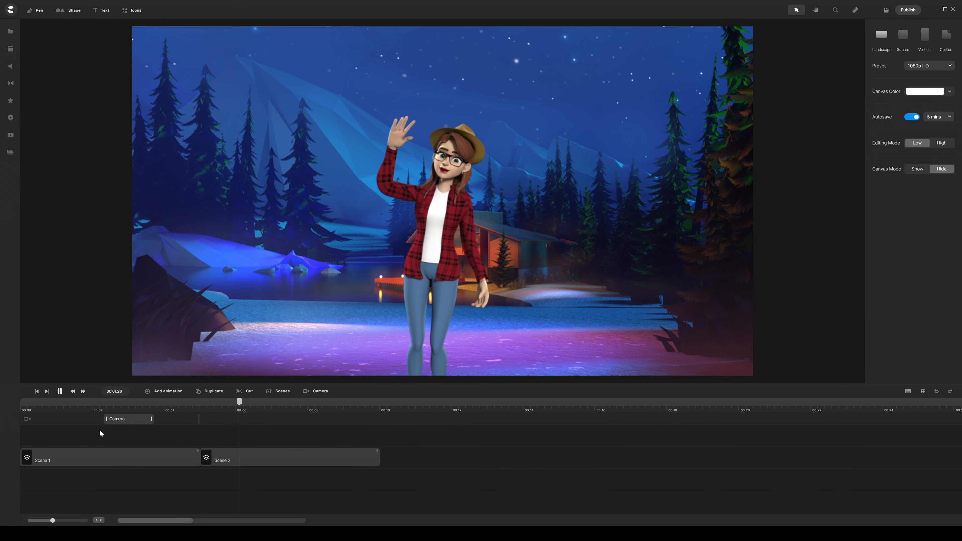
key("space")
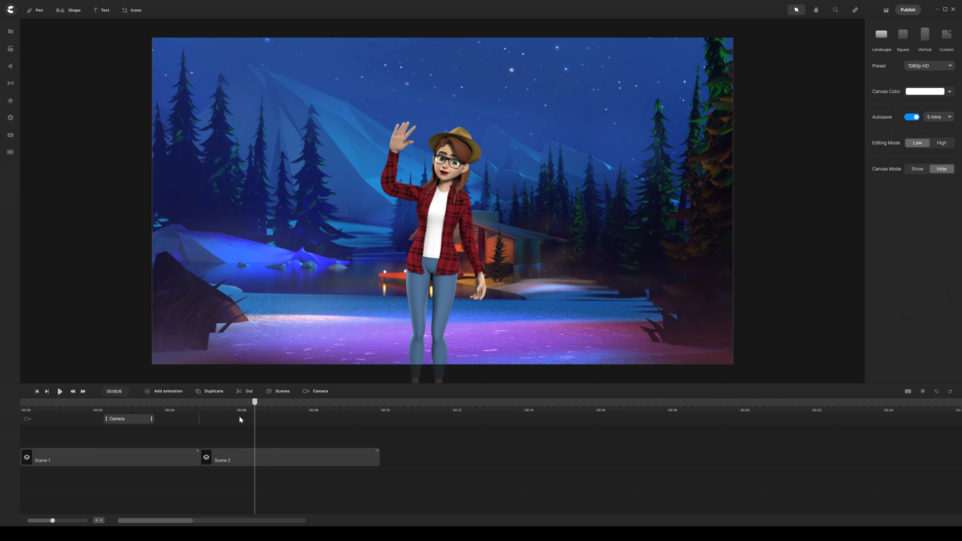
Examine the first camera move's frame and compare the one-frame camera move's framing at 00:04,29 and 00:05,01.
left_click_drag(253, 402, 165, 406)
left_click(140, 418)
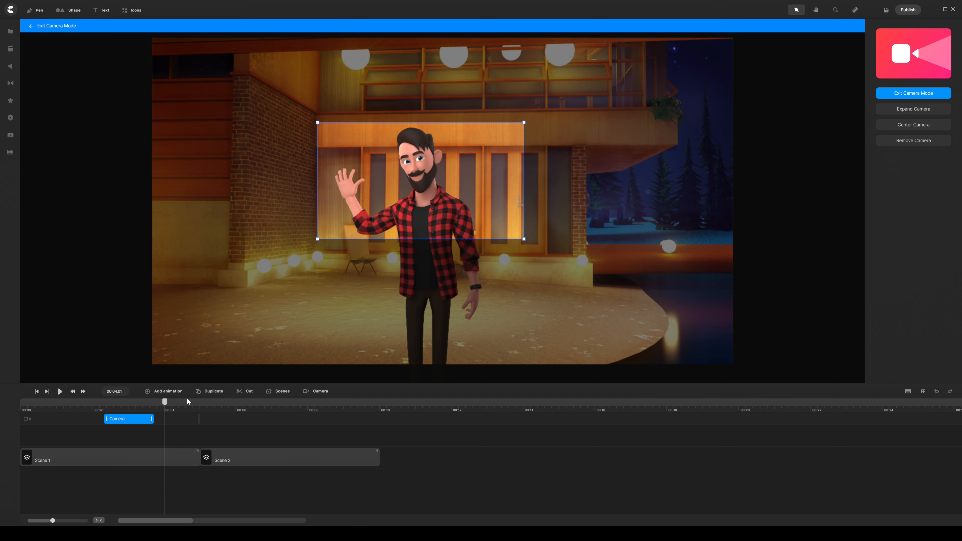
left_click_drag(204, 406, 298, 401)
left_click(590, 407)
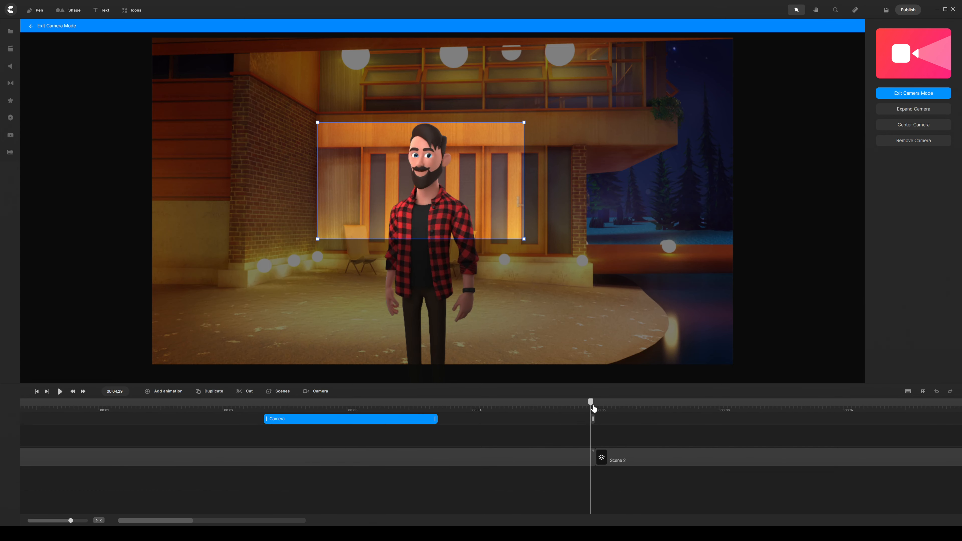
left_click_drag(598, 408, 718, 398)
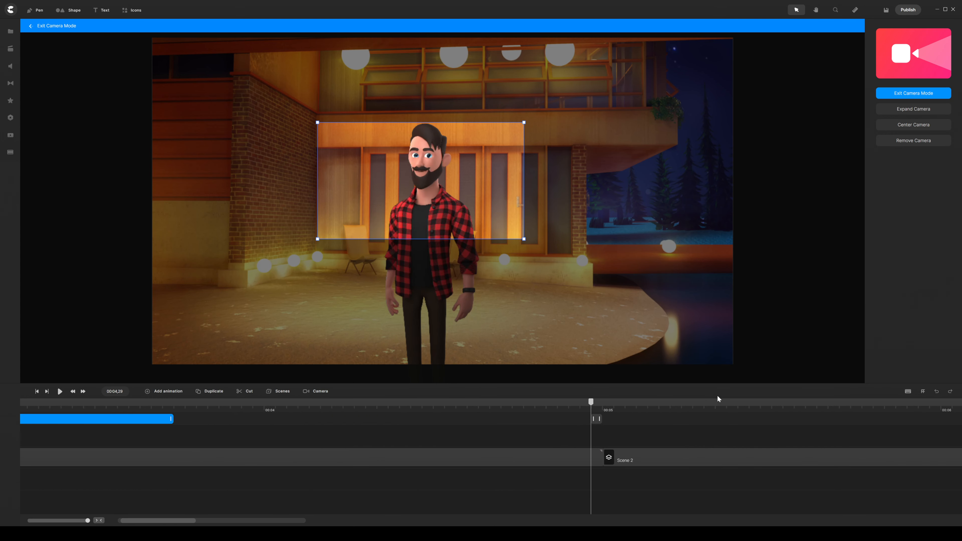
left_click(596, 419)
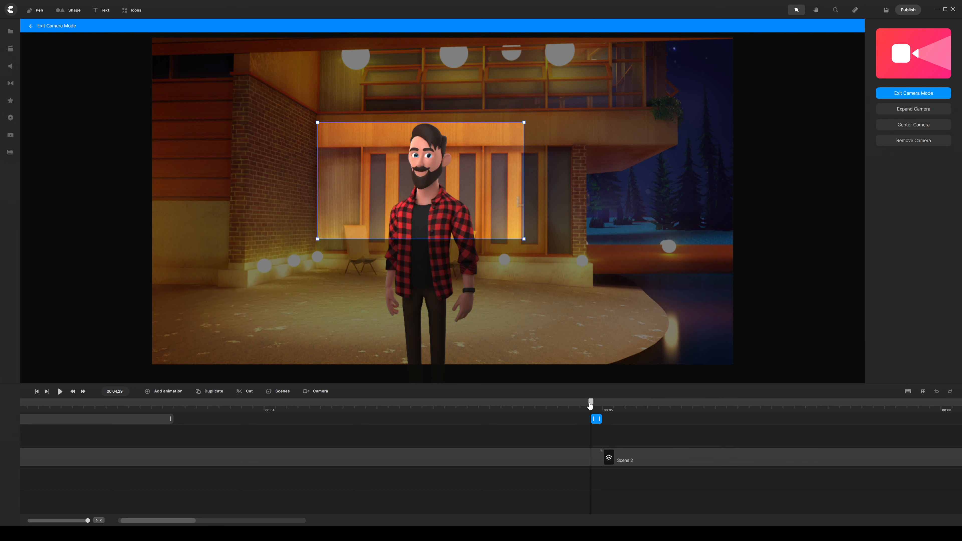
left_click_drag(592, 407, 611, 400)
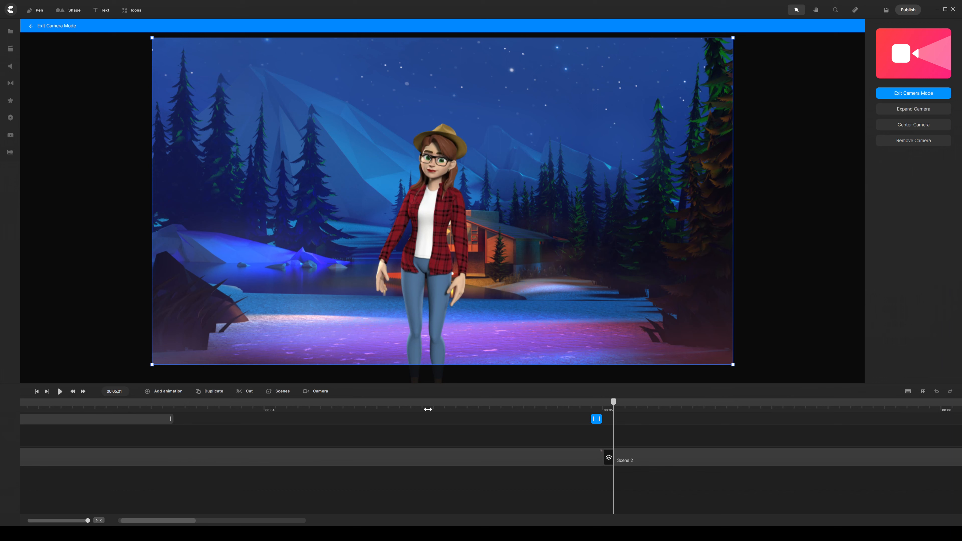
left_click_drag(430, 408, 314, 407)
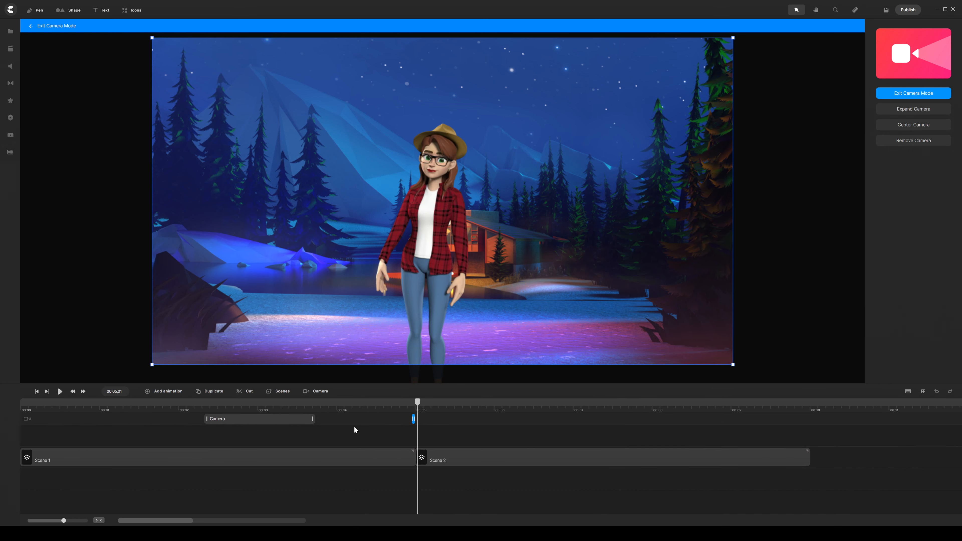